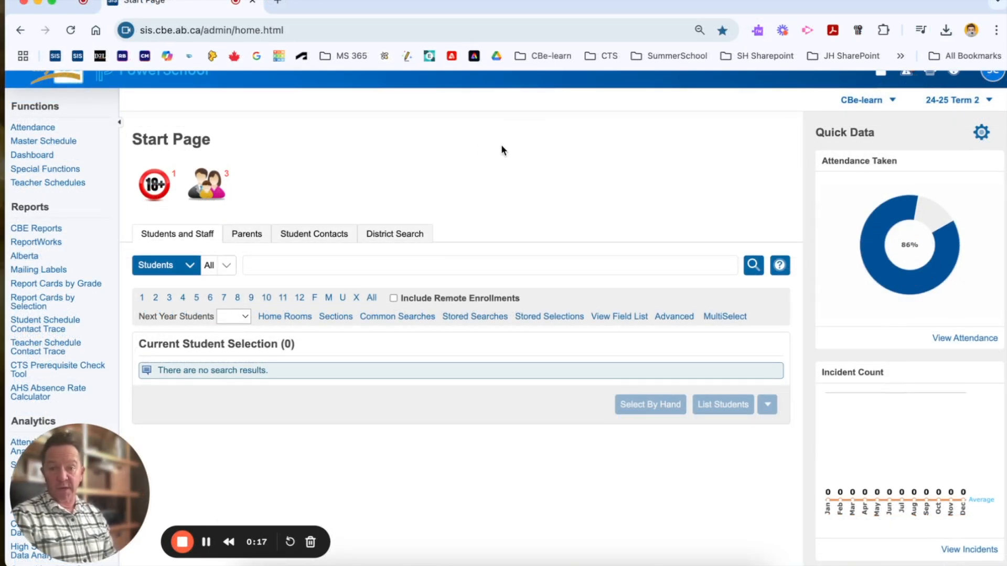
# - Open the teacher schedules and display the schedule of the teacher whose class list is needed
pyautogui.click(34, 186)
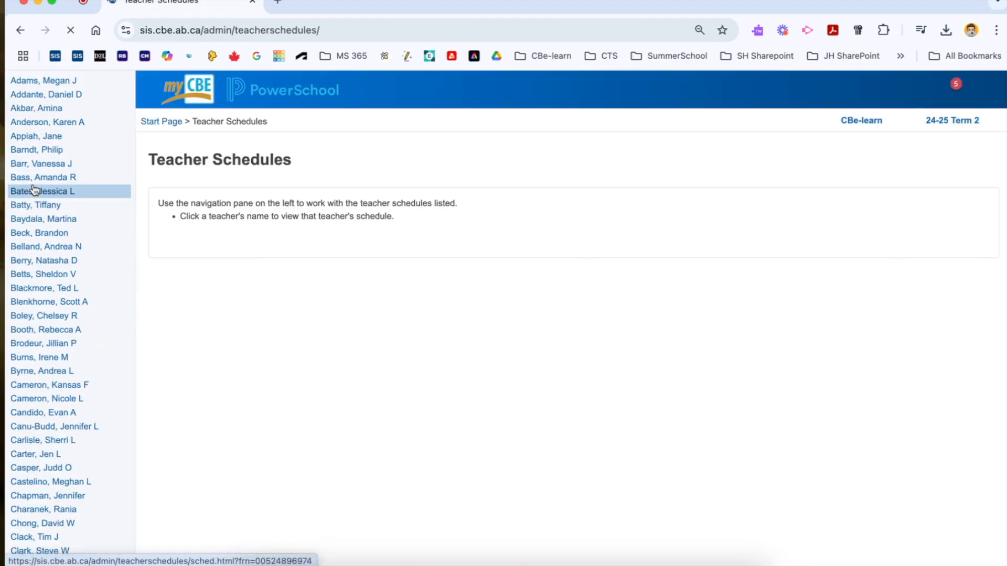
pyautogui.scroll(-5, 76, 313)
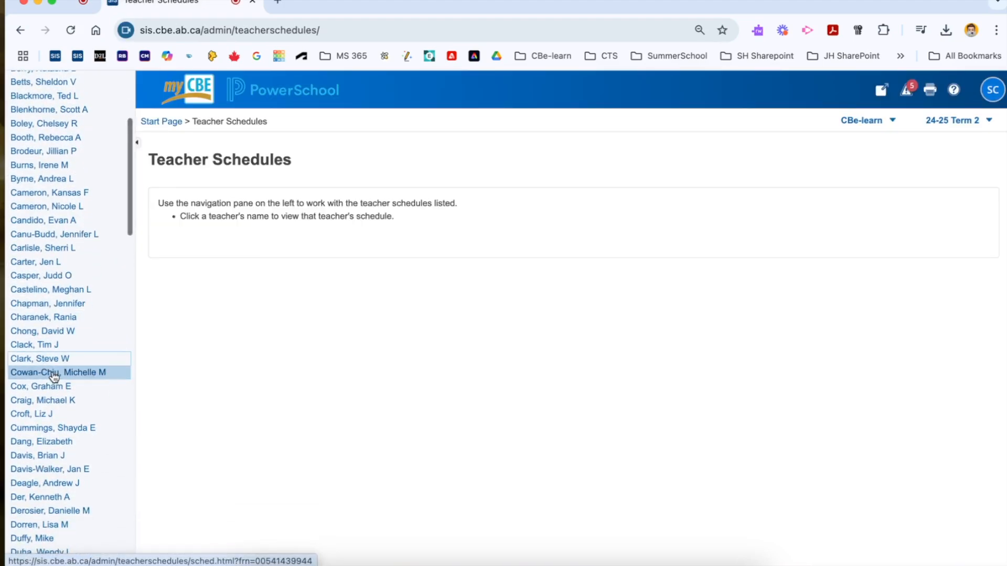
pyautogui.click(35, 360)
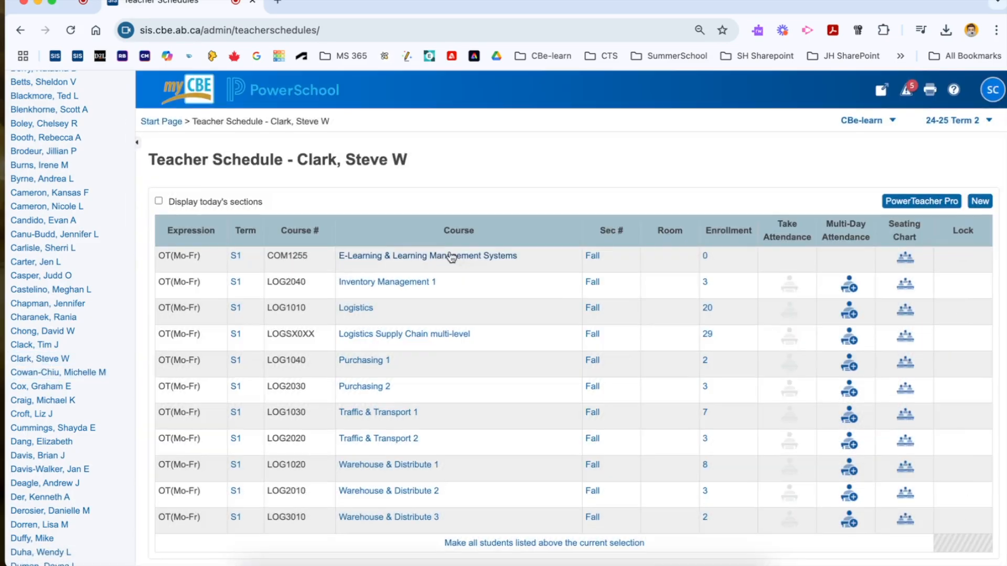
# - Open the class roster of the Logistics Supply Chain multi-level course from its enrollment count
pyautogui.scroll(-1, 452, 281)
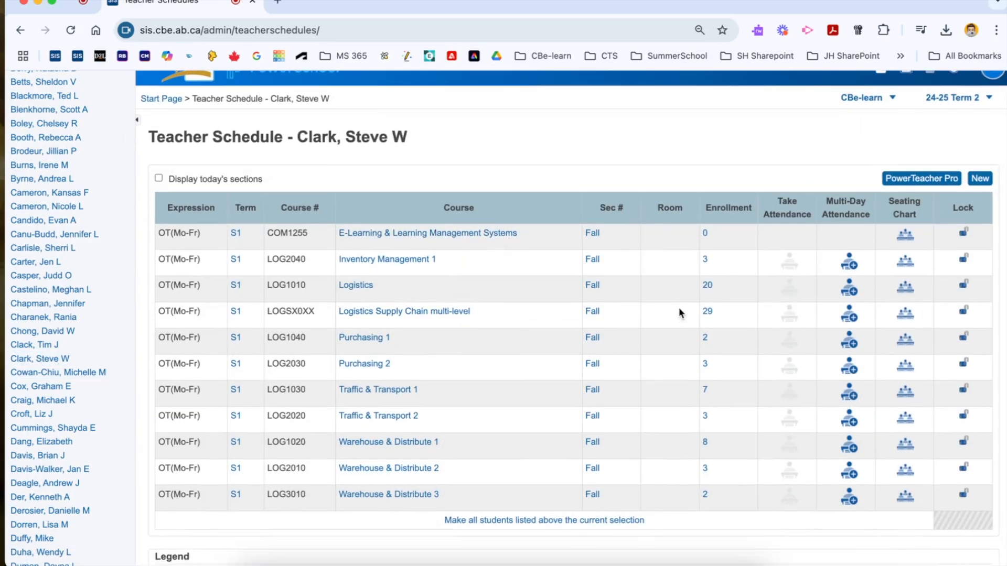
pyautogui.scroll(-1, 625, 315)
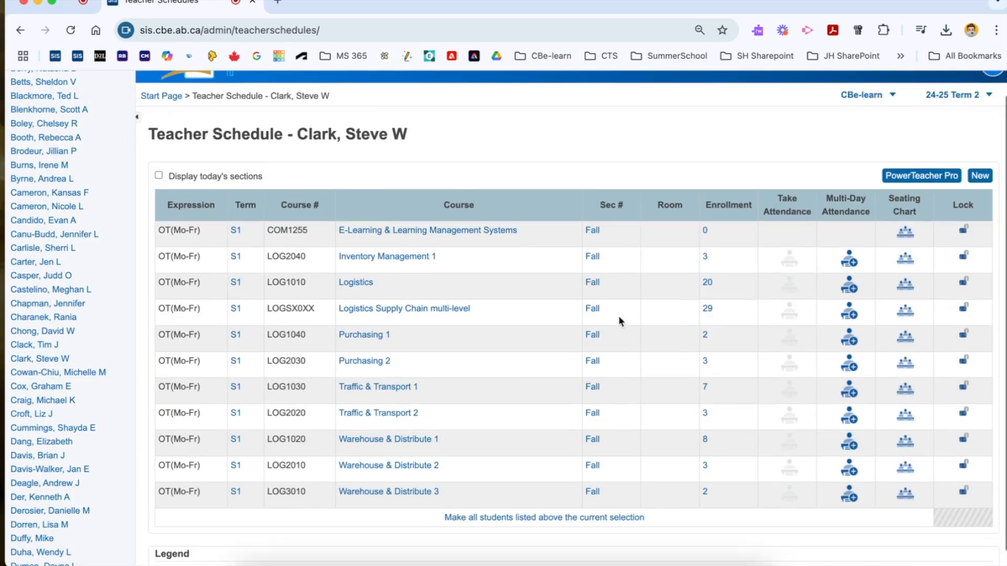
pyautogui.scroll(-1, 709, 312)
pyautogui.click(707, 308)
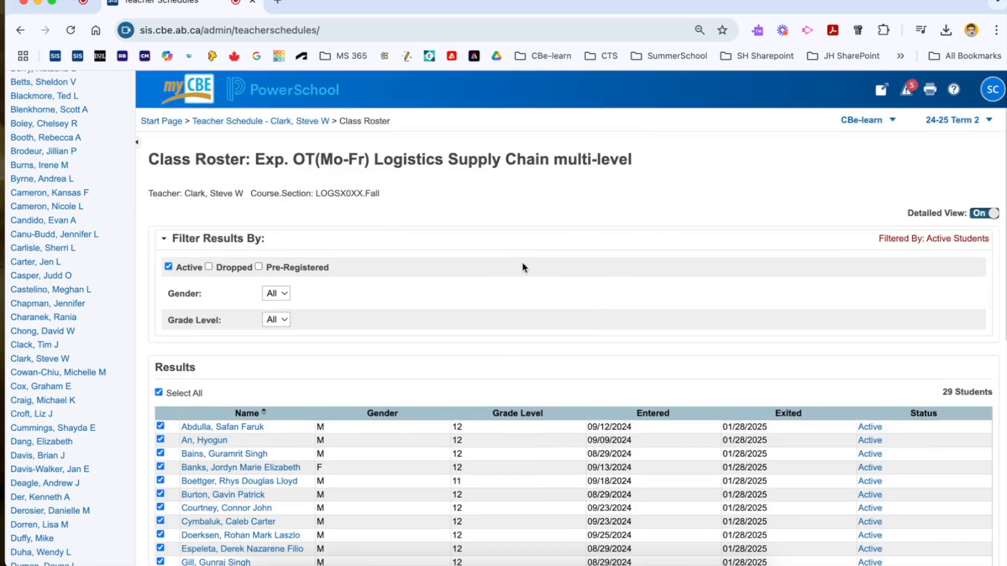
# - Make all checked students on the class roster the current student selection
pyautogui.scroll(-5, 524, 267)
pyautogui.scroll(-4, 520, 265)
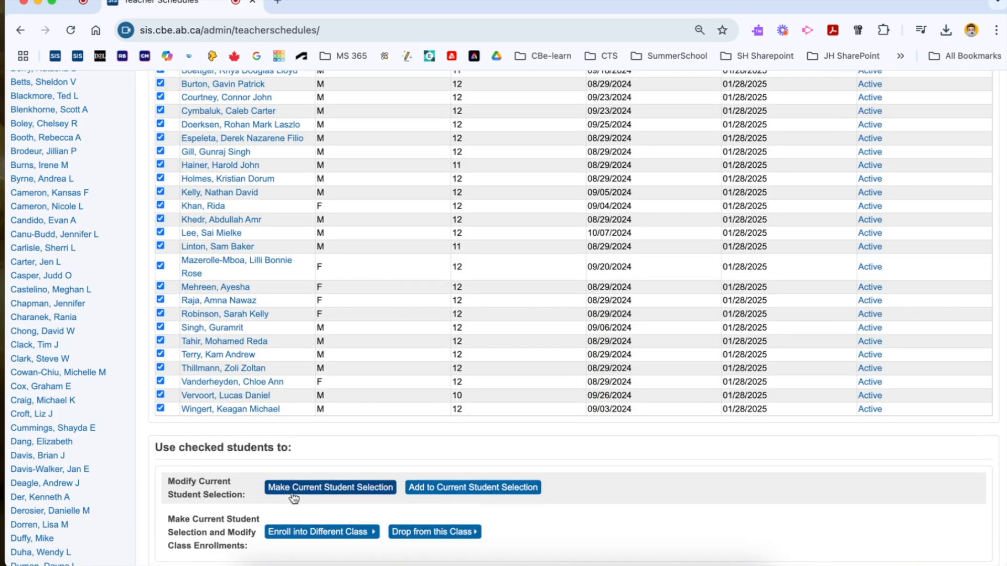
pyautogui.click(324, 489)
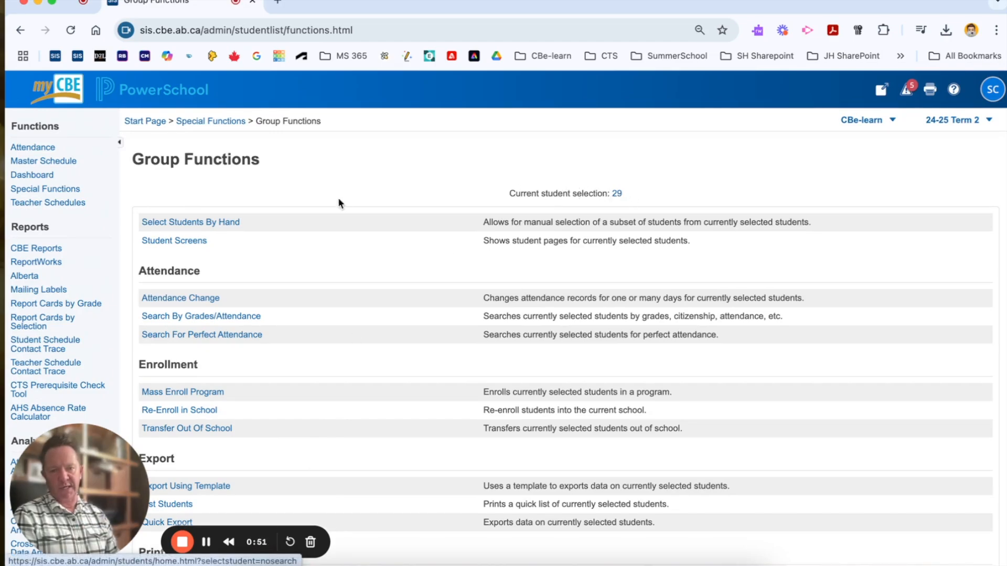
# - Return to the start page and bring up the current student selection
pyautogui.scroll(-1, 124, 140)
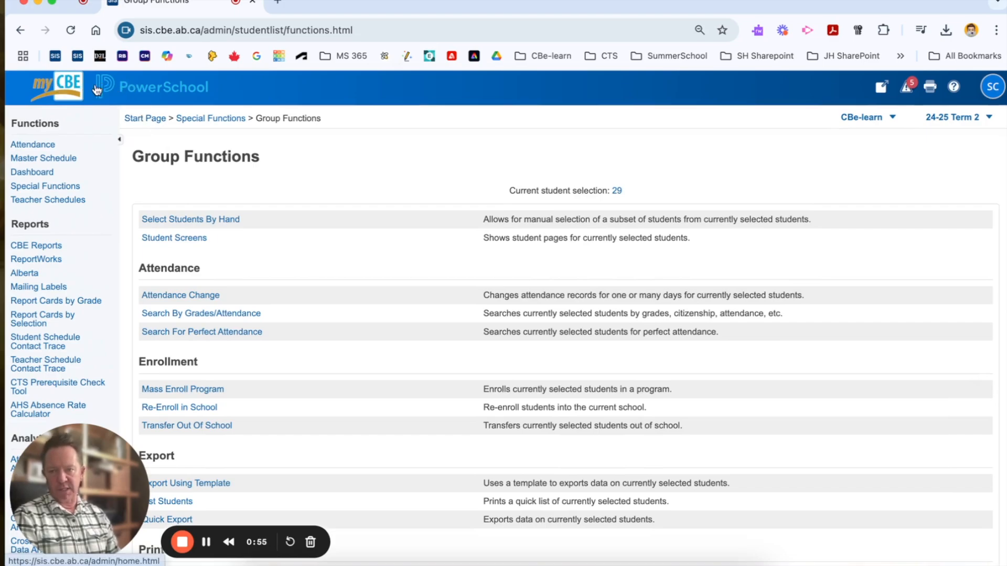
pyautogui.click(133, 92)
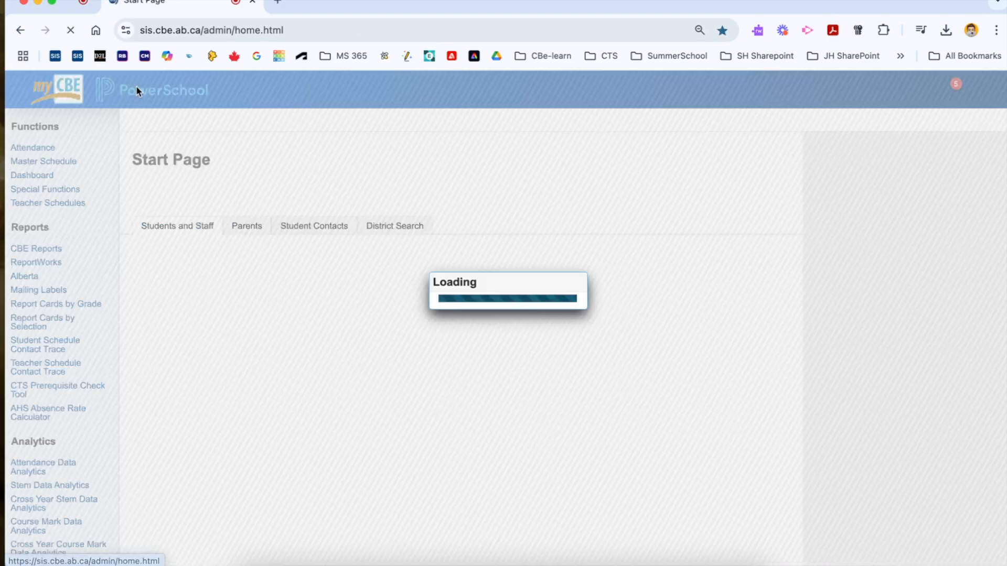
pyautogui.scroll(-6, 342, 145)
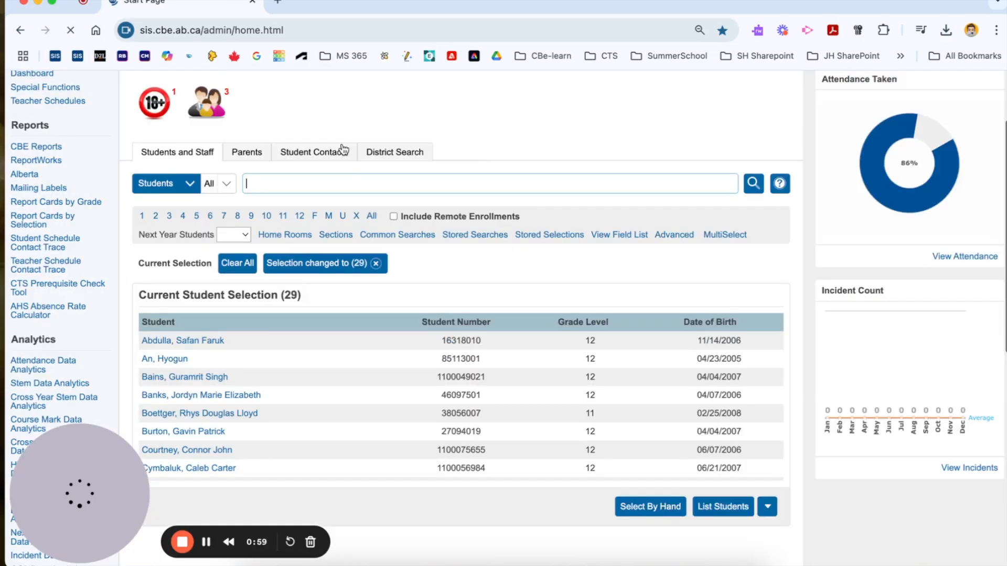
pyautogui.scroll(7, 351, 221)
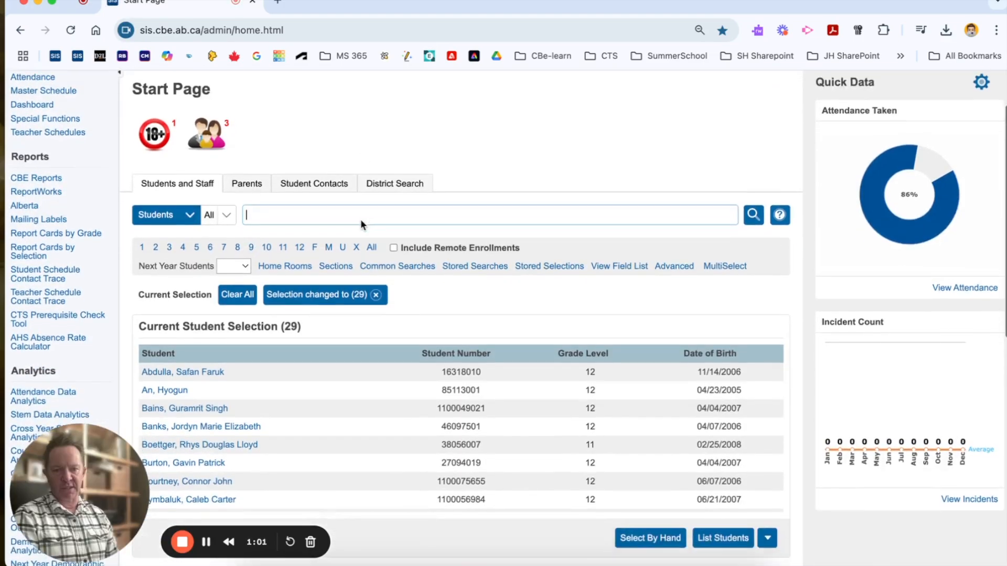
pyautogui.scroll(-5, 360, 225)
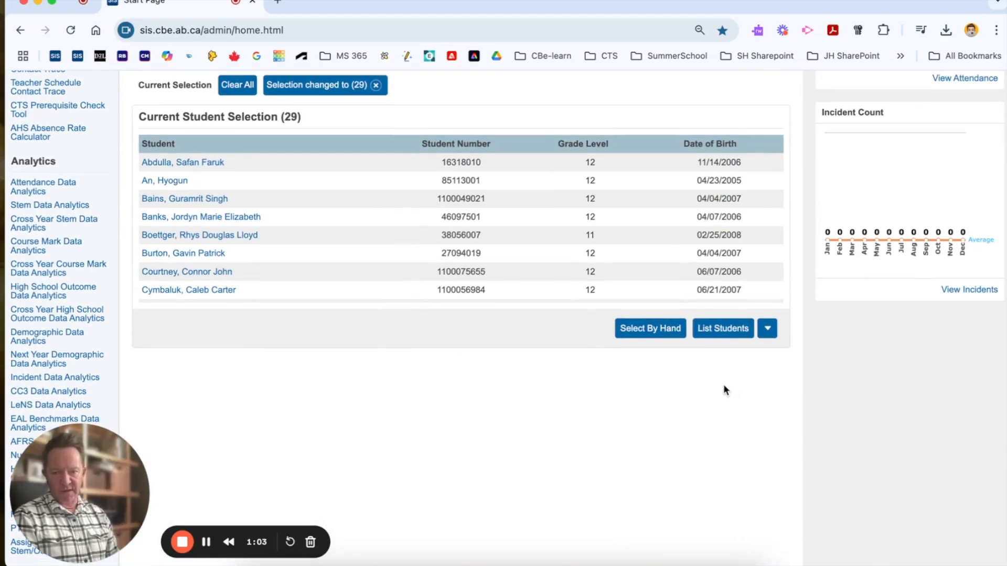
pyautogui.scroll(1, 722, 383)
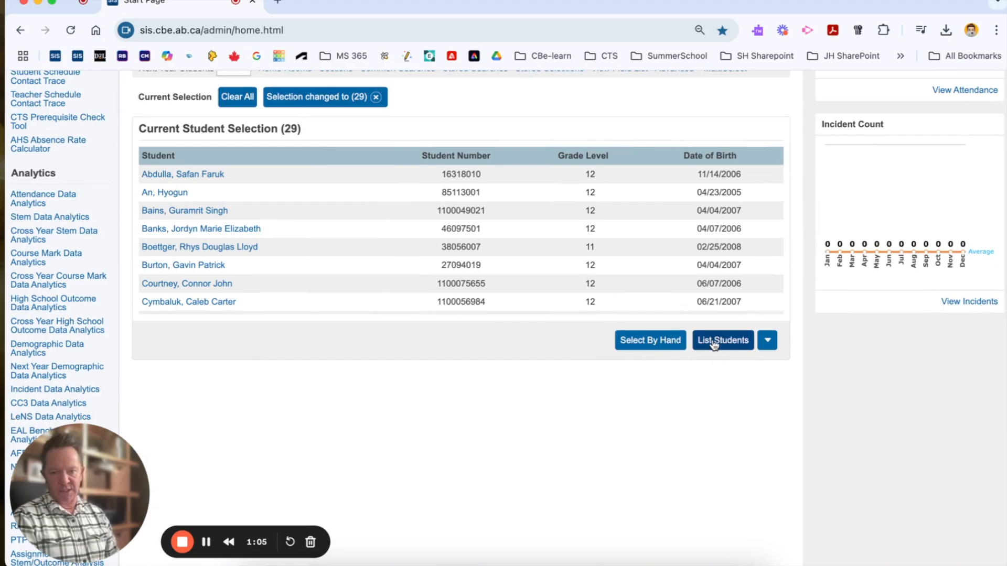
# - Check the group functions available for the selection and open the List Students report setup
pyautogui.click(769, 344)
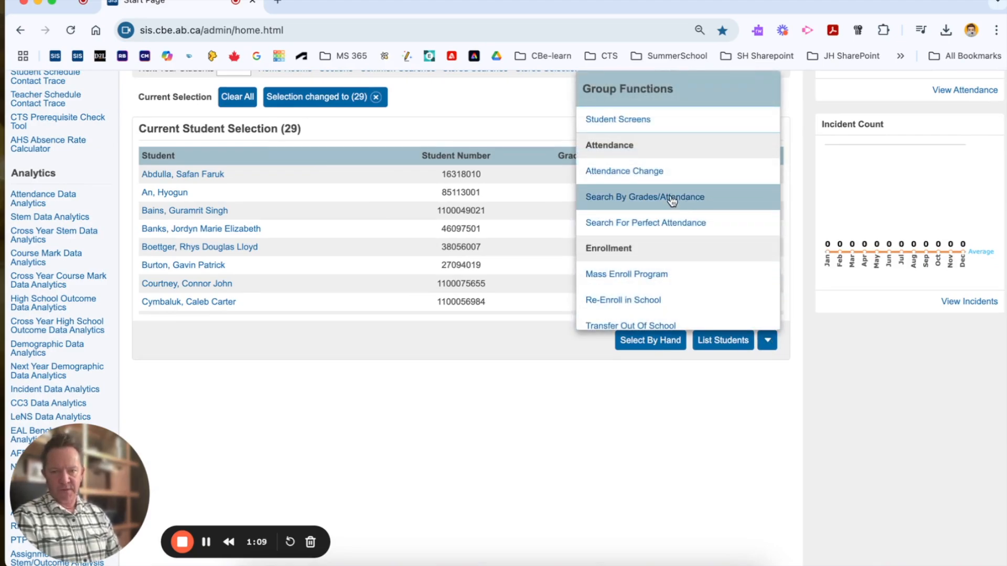
pyautogui.scroll(-2, 669, 198)
pyautogui.scroll(2, 670, 206)
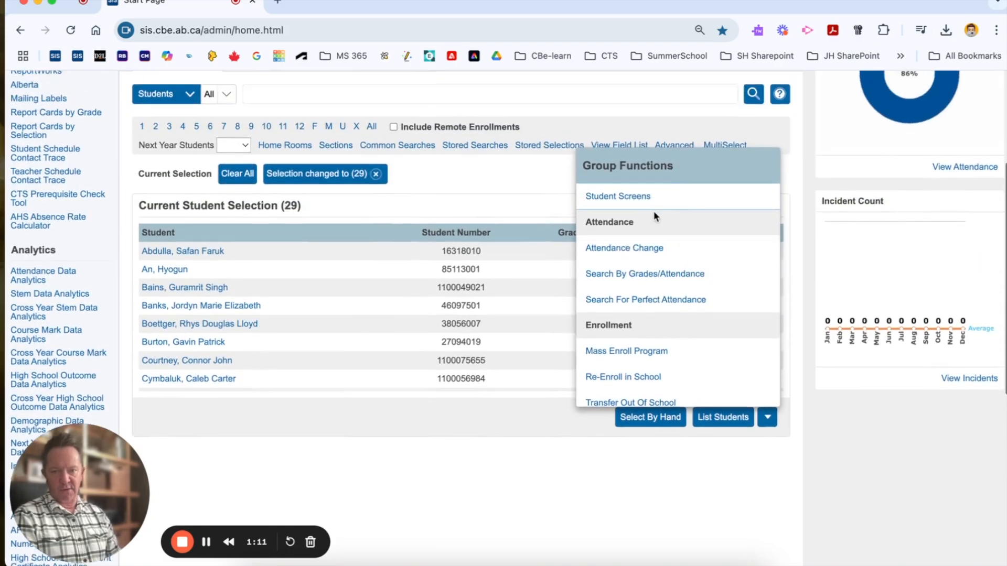
pyautogui.scroll(-3, 624, 225)
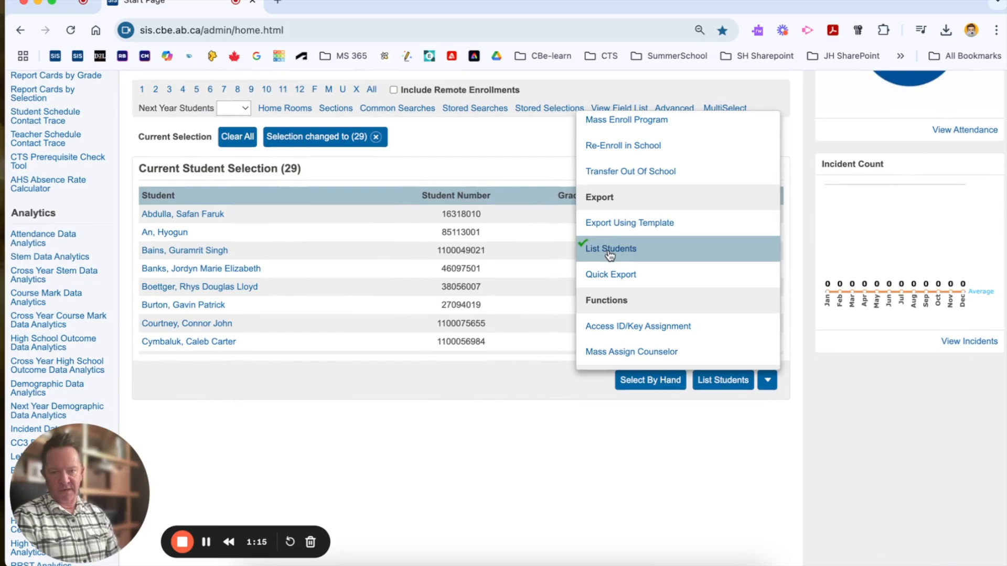
pyautogui.click(724, 382)
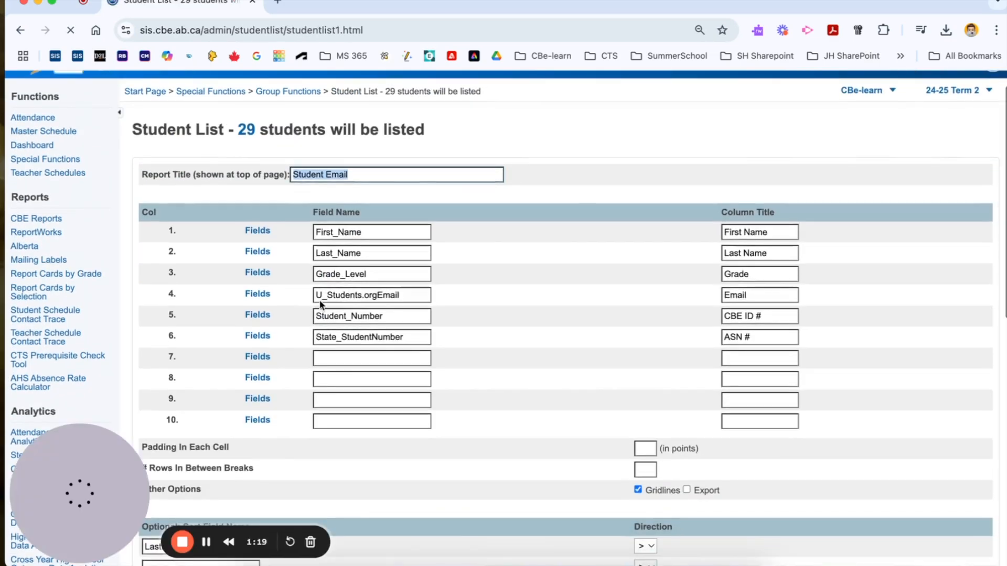
# - Review the report's column fields and filter column 7's available fields by "state", closing the field list without choosing one
pyautogui.scroll(-2, 268, 245)
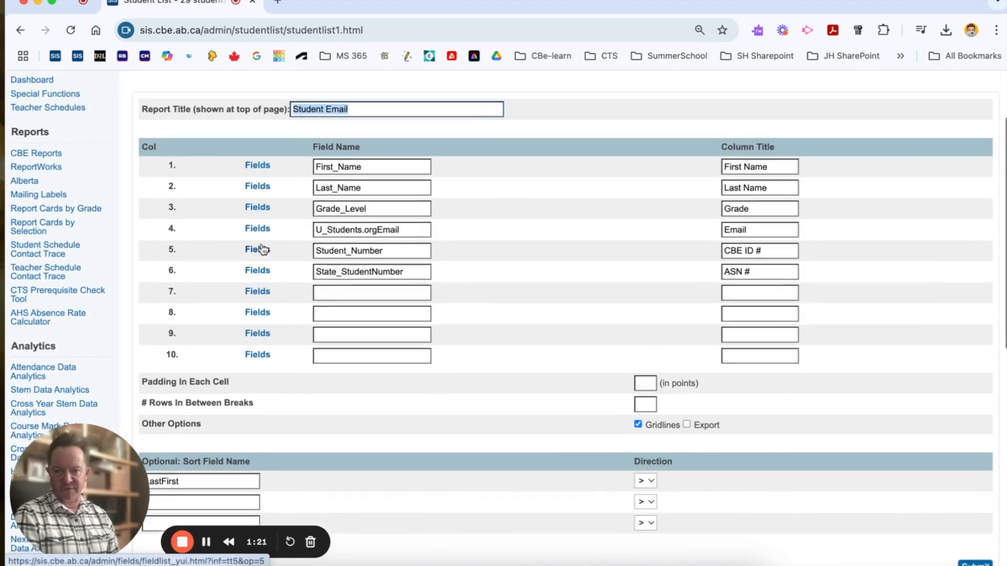
pyautogui.scroll(1, 266, 248)
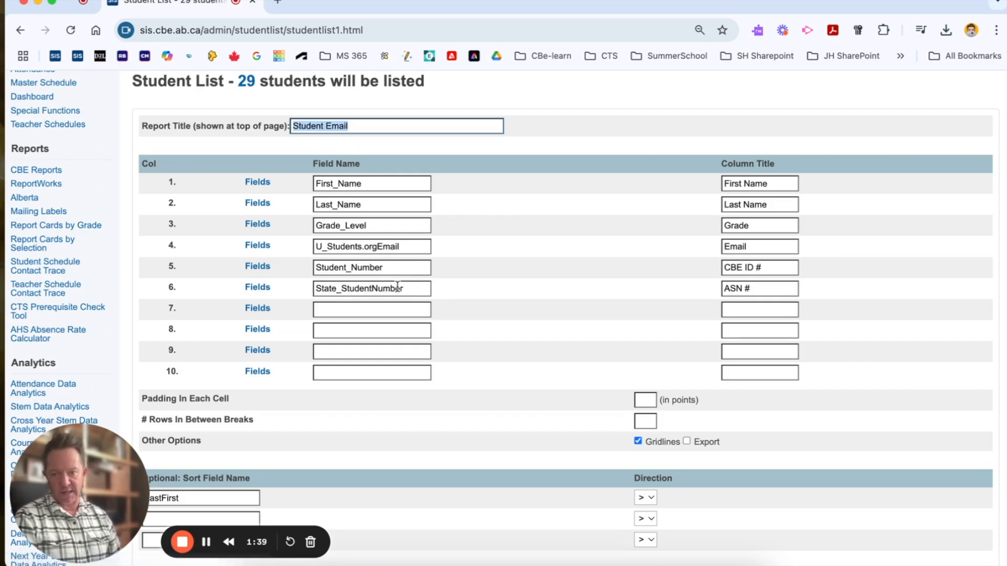
pyautogui.scroll(-1, 397, 287)
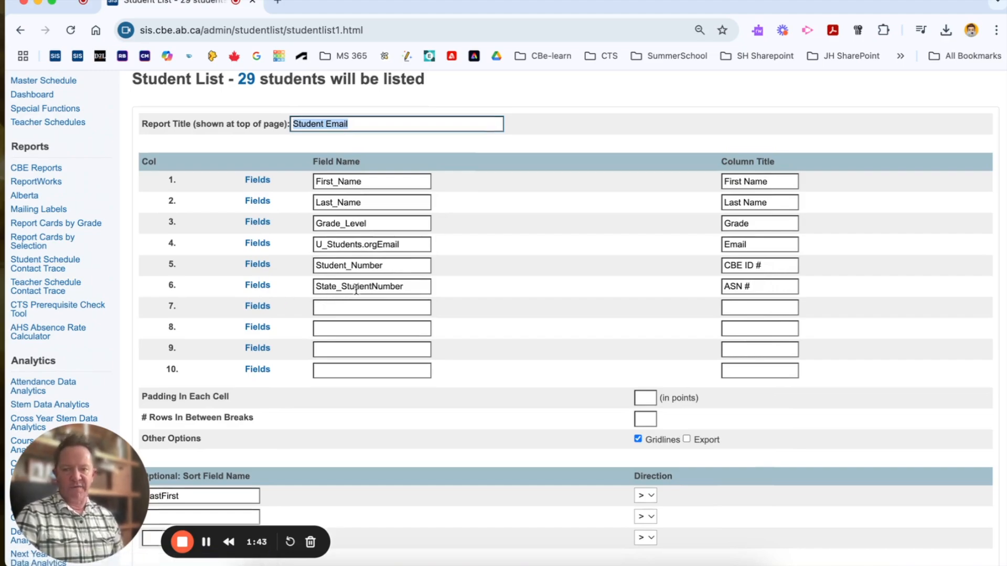
pyautogui.scroll(1, 341, 278)
pyautogui.click(416, 292)
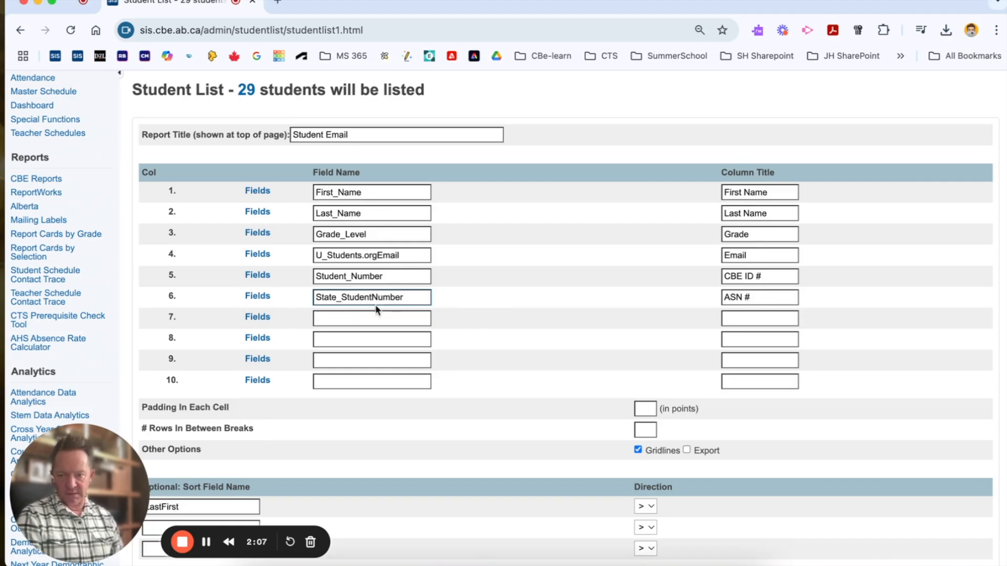
pyautogui.click(248, 320)
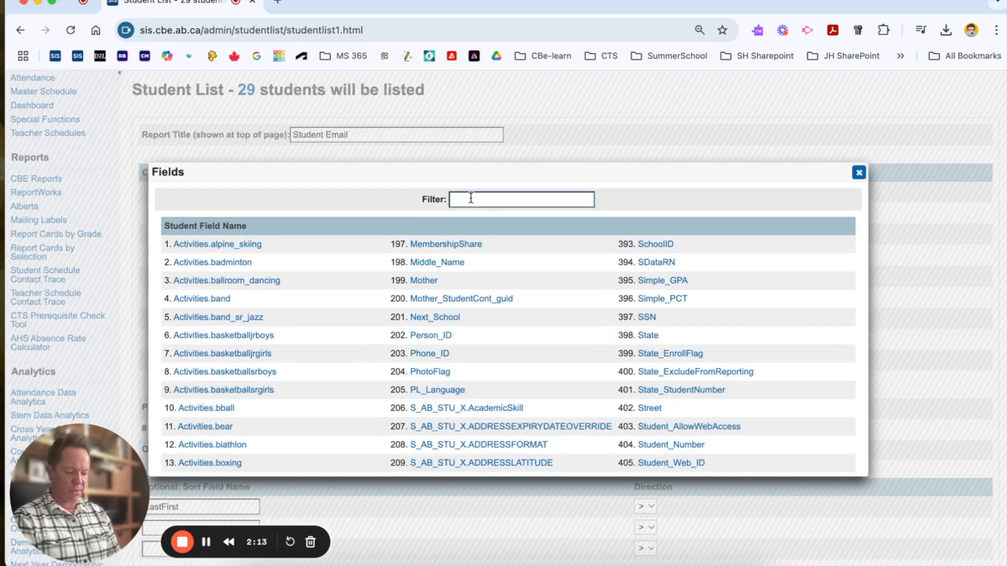
pyautogui.write('state')
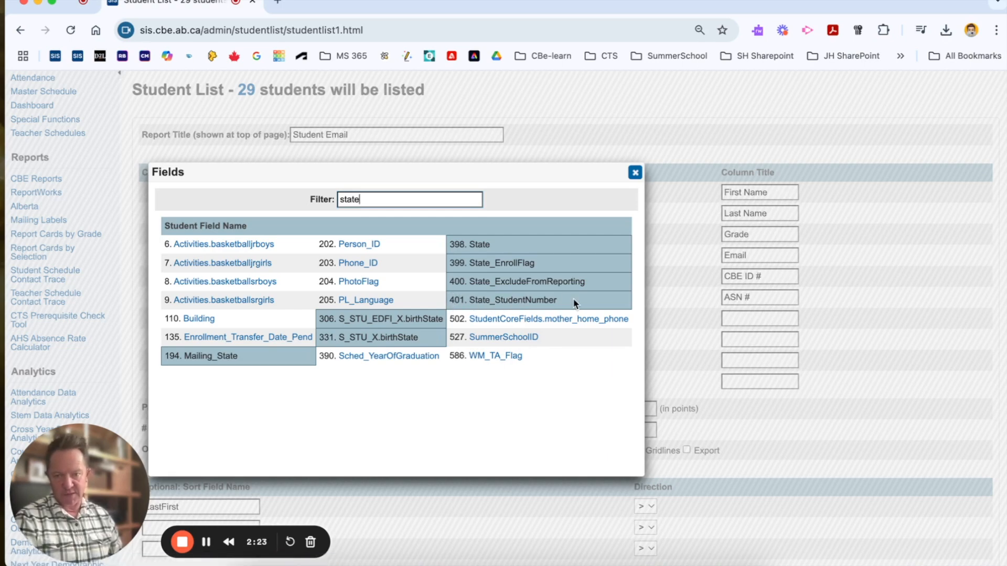
pyautogui.click(634, 174)
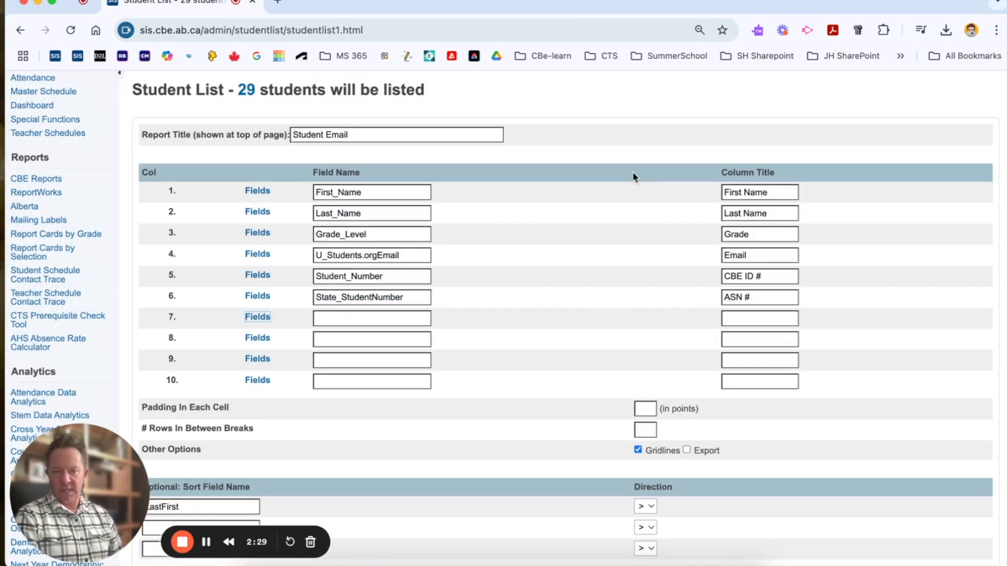
# - Keep the report title Student Email and submit the student list with its six existing columns
pyautogui.scroll(2, 345, 308)
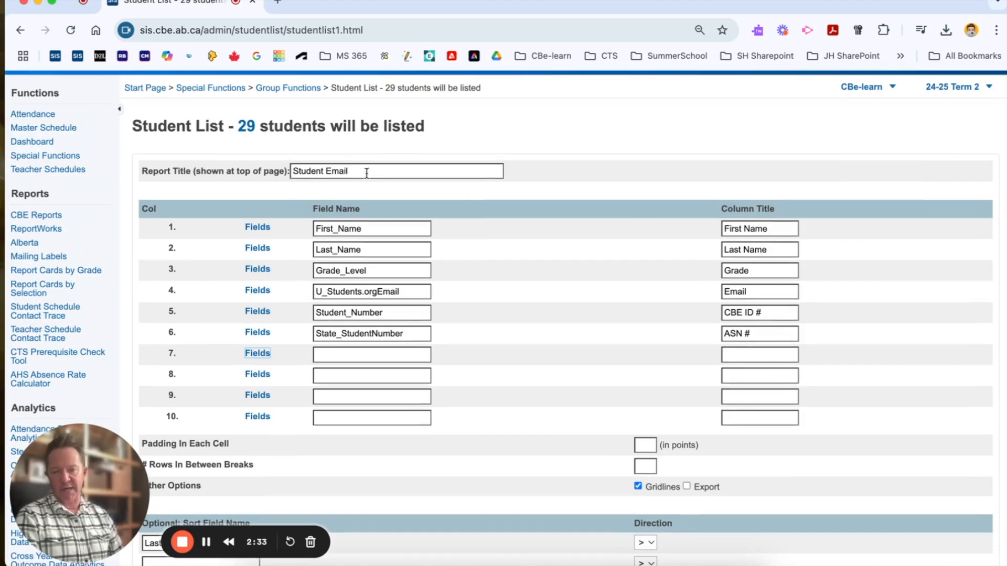
pyautogui.doubleClick(342, 171)
pyautogui.click(346, 173)
pyautogui.scroll(-5, 460, 228)
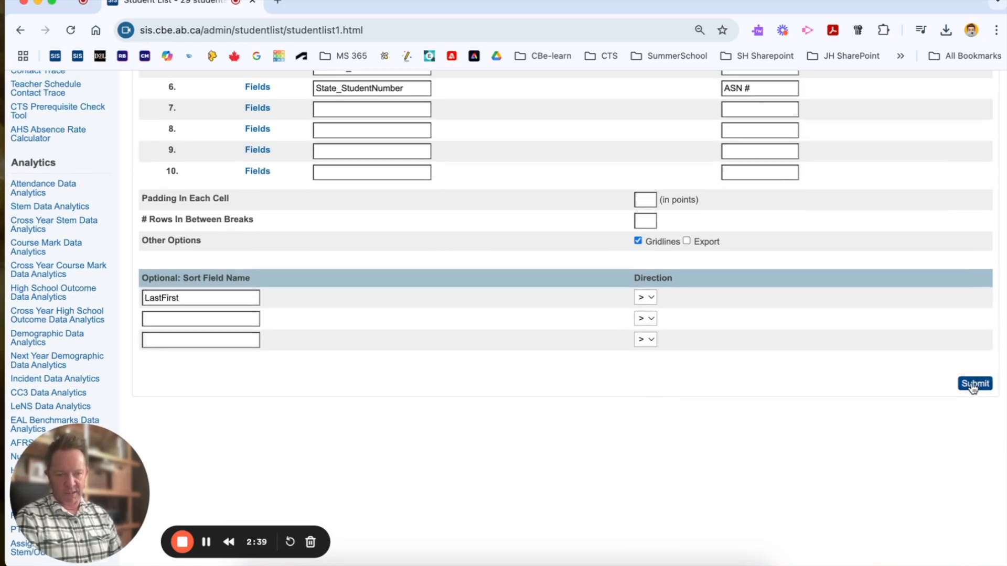
pyautogui.click(974, 385)
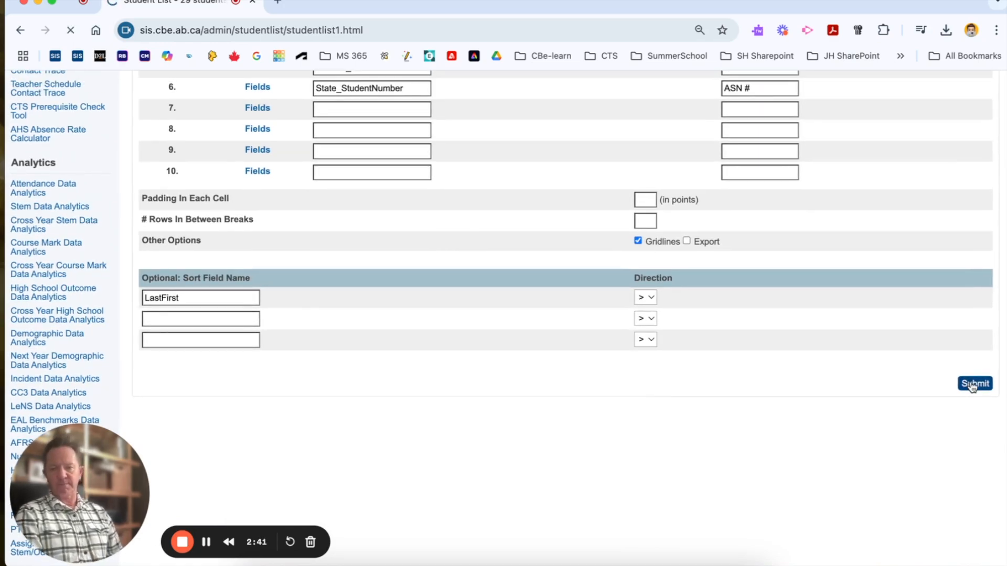
# - Examine the generated Student Email list, including the name, grade, email, CBE ID # and ASN # columns
pyautogui.scroll(-4, 394, 284)
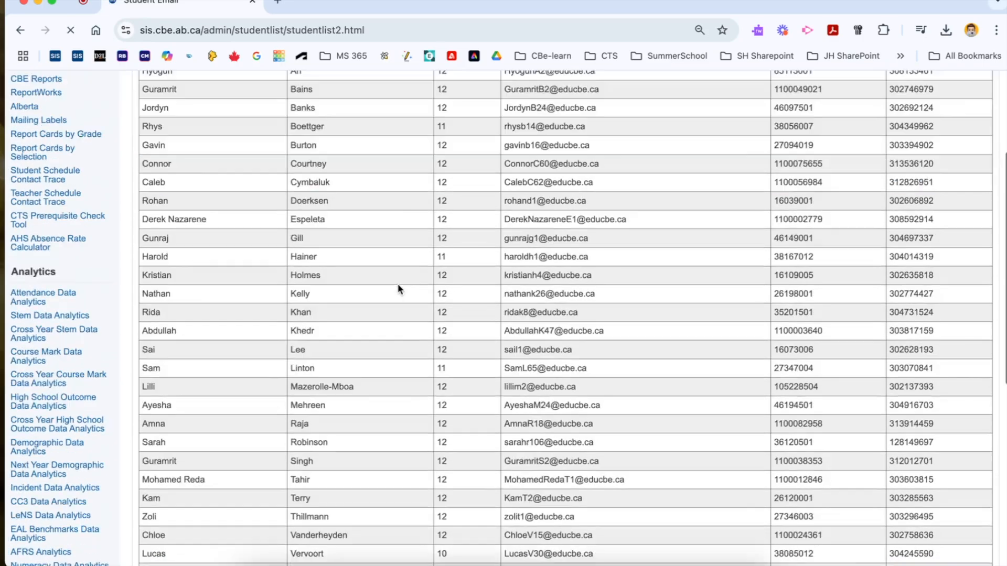
pyautogui.scroll(3, 394, 284)
pyautogui.scroll(-1, 391, 283)
pyautogui.scroll(-6, 389, 281)
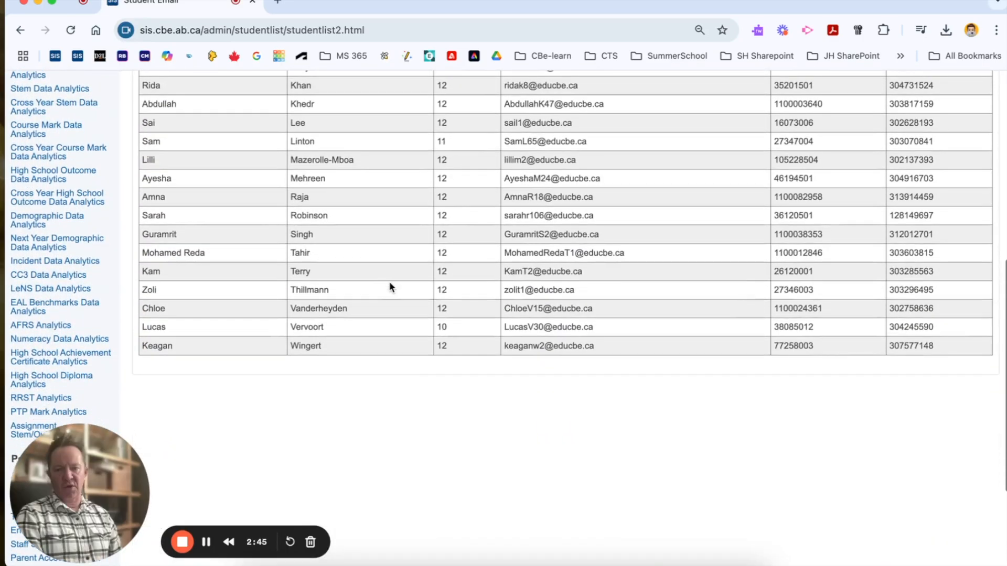
pyautogui.scroll(5, 388, 281)
pyautogui.scroll(5, 386, 281)
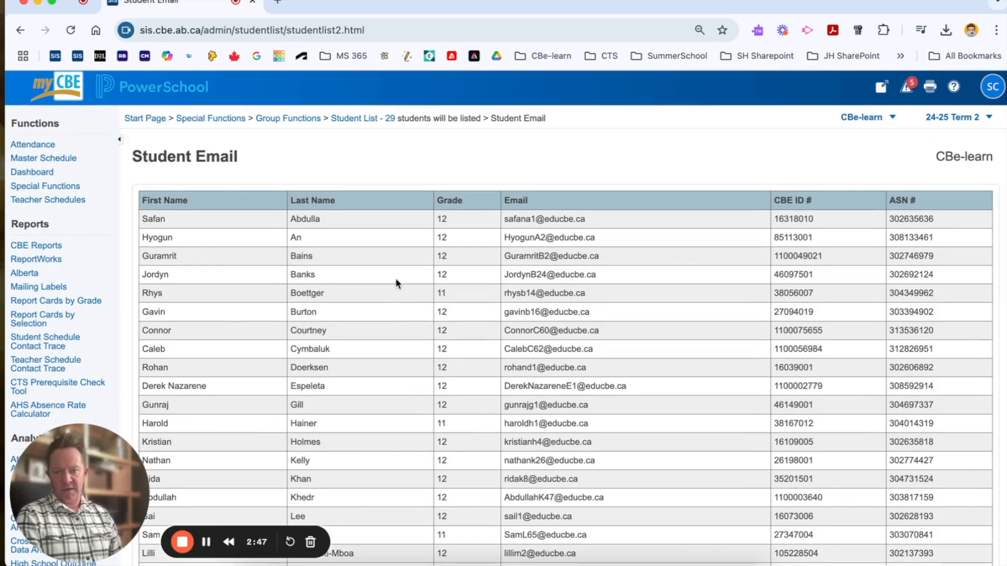
pyautogui.scroll(-1, 379, 277)
pyautogui.scroll(-3, 382, 282)
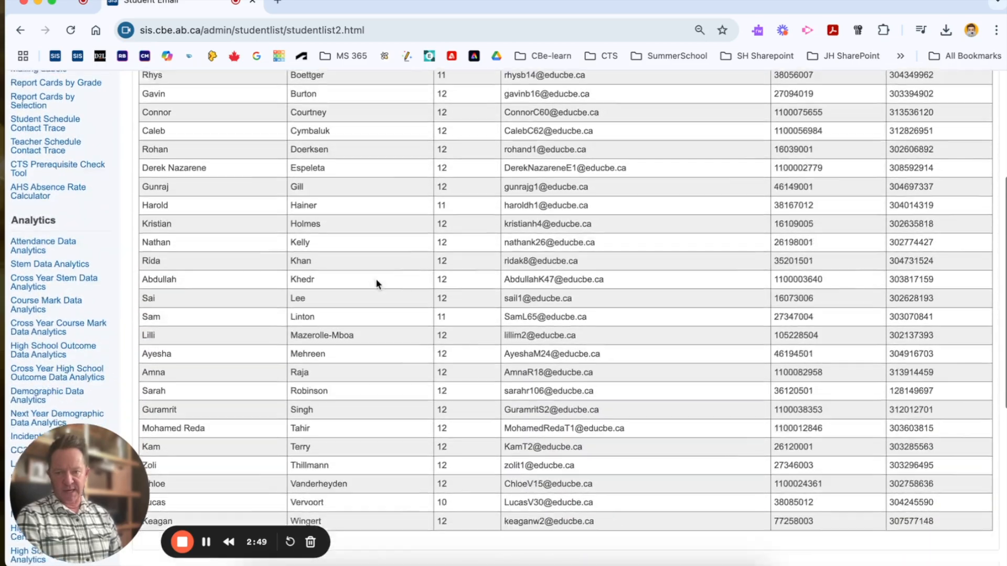
pyautogui.scroll(4, 378, 278)
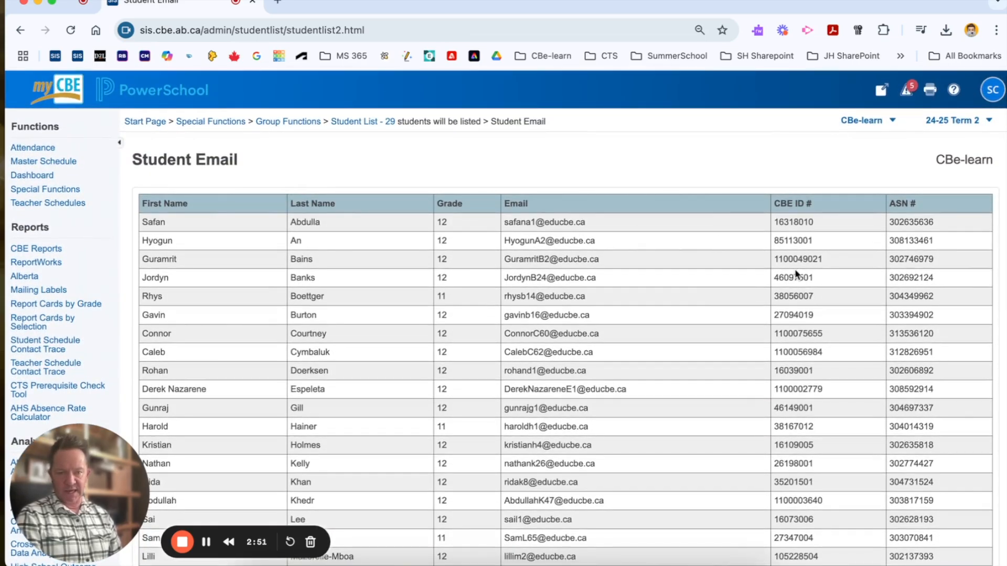
pyautogui.scroll(-8, 796, 273)
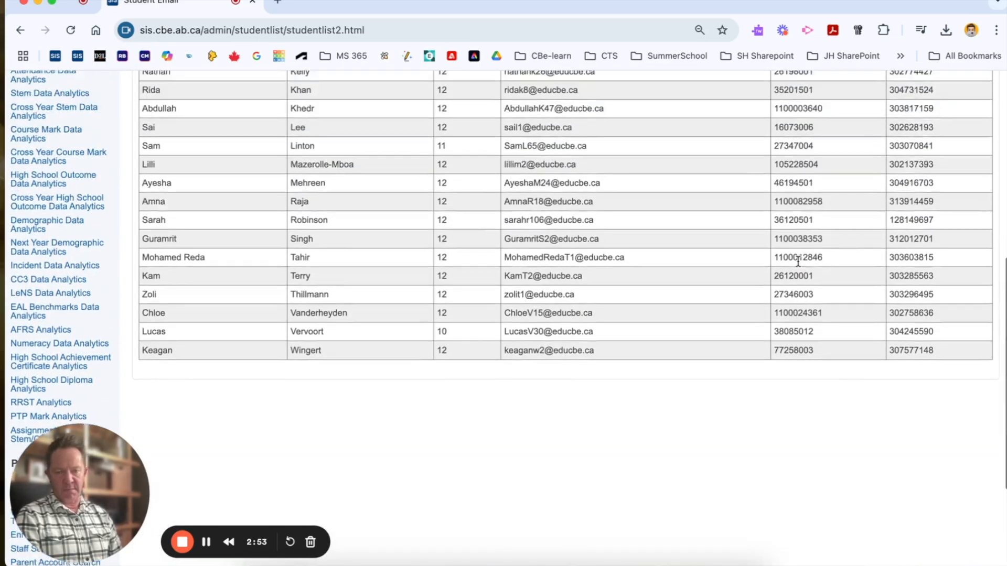
pyautogui.scroll(8, 798, 261)
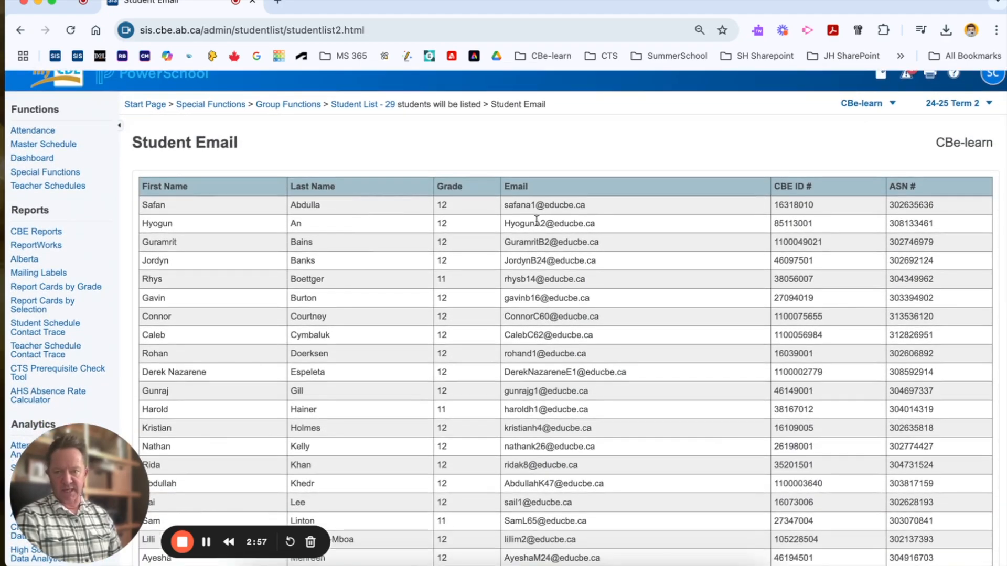
# - Select and copy the whole Student Email table, from the First Name header through the last student's ASN
pyautogui.scroll(-2, 537, 221)
pyautogui.scroll(2, 537, 221)
pyautogui.scroll(-1, 537, 223)
pyautogui.scroll(2, 537, 221)
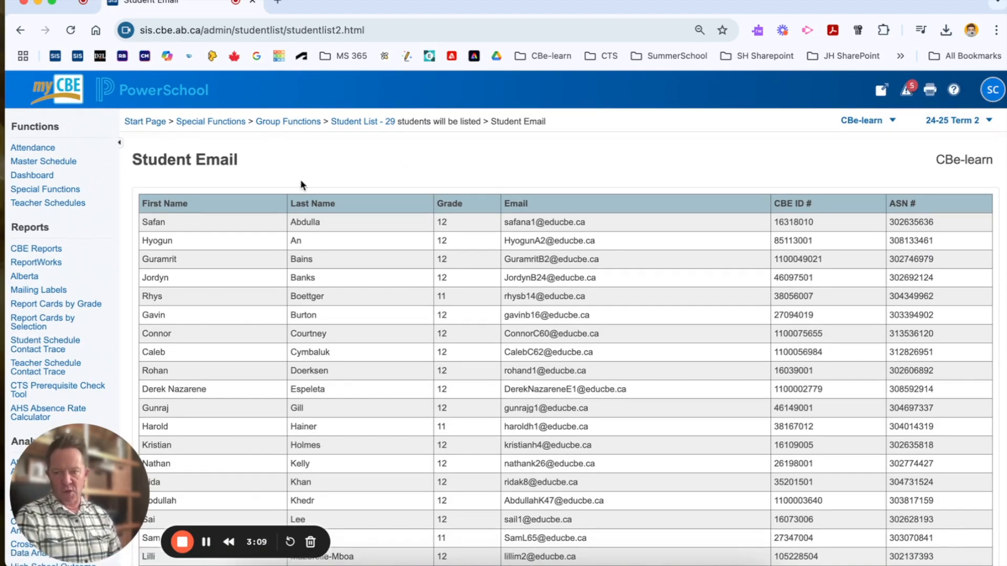
pyautogui.scroll(-1, 304, 185)
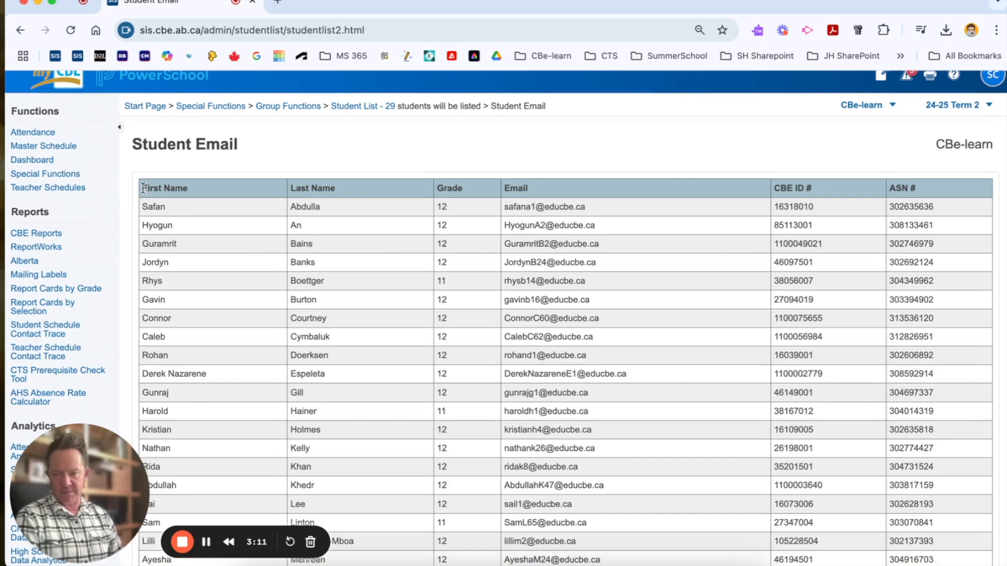
pyautogui.scroll(-10, 440, 278)
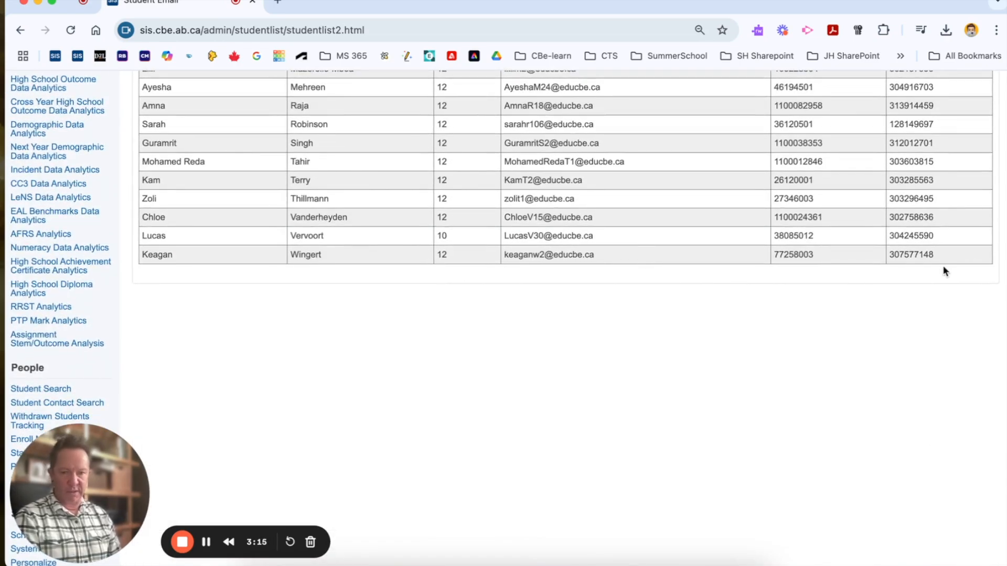
pyautogui.keyDown('shift'); pyautogui.click(937, 257); pyautogui.keyUp('shift')
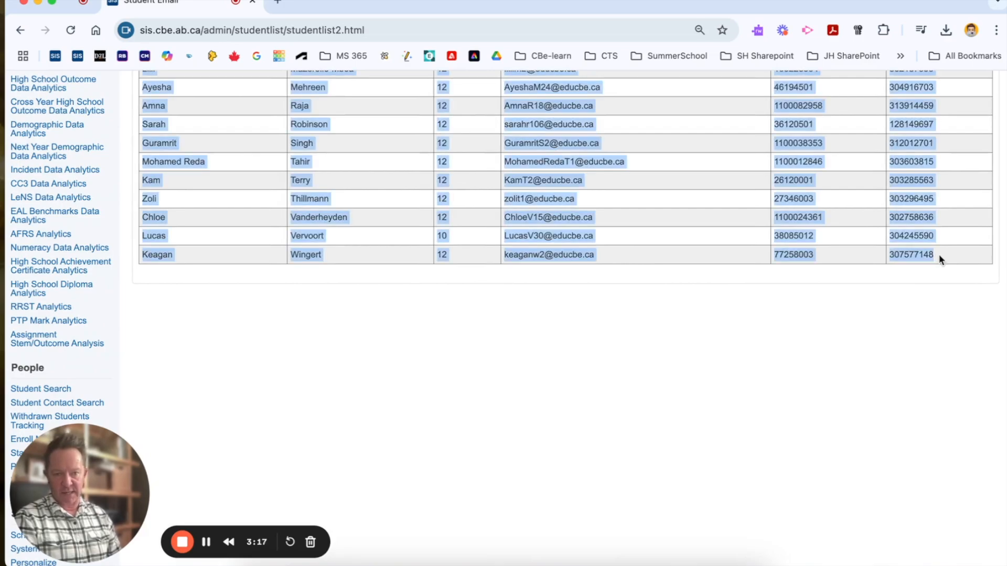
pyautogui.scroll(10, 939, 254)
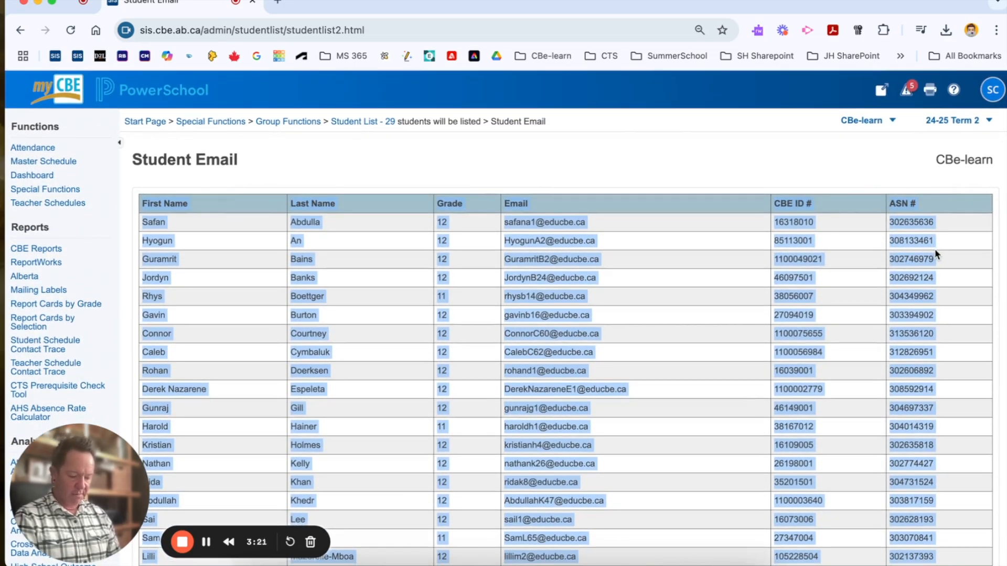
# - Switch to a blank Excel workbook and paste the copied student table starting at cell A1
pyautogui.moveTo(532, 563)
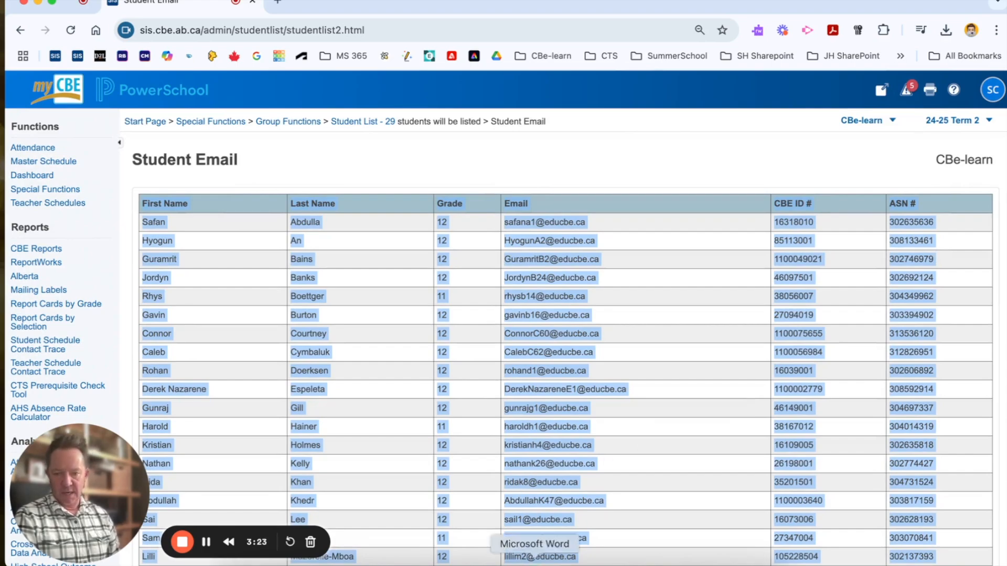
pyautogui.click(517, 545)
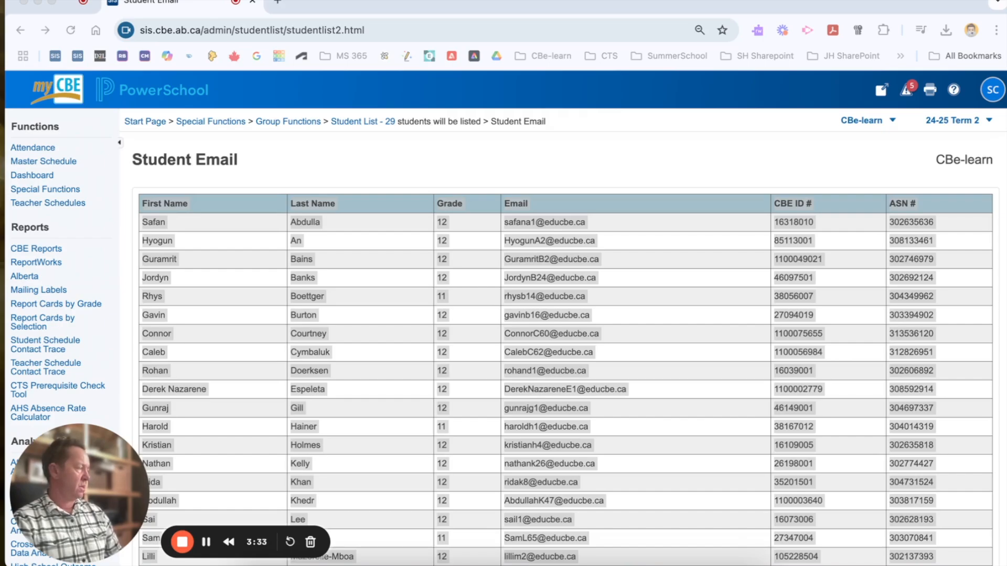
pyautogui.moveTo(1006, 48); pyautogui.dragTo(571, 15)
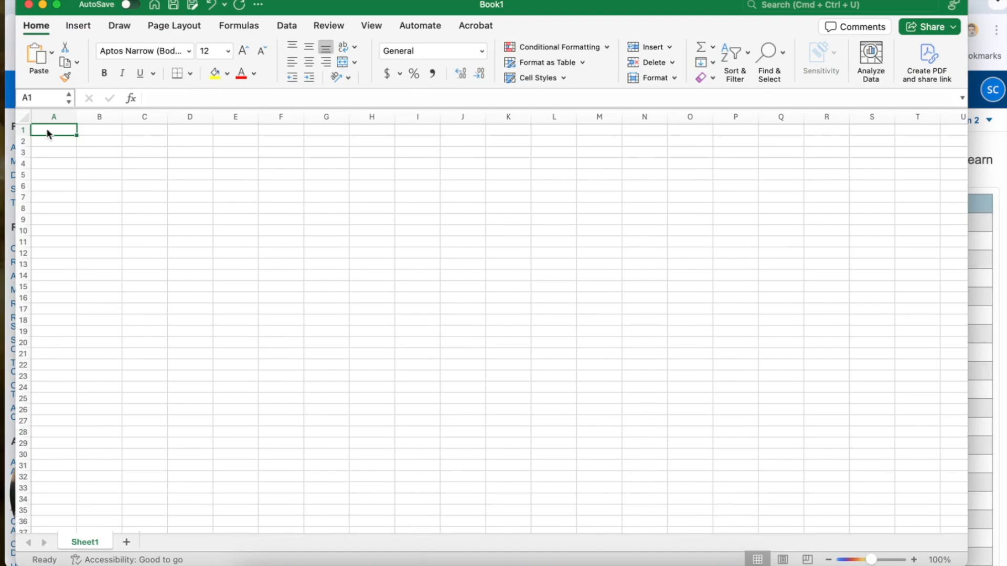
pyautogui.press('super+v')
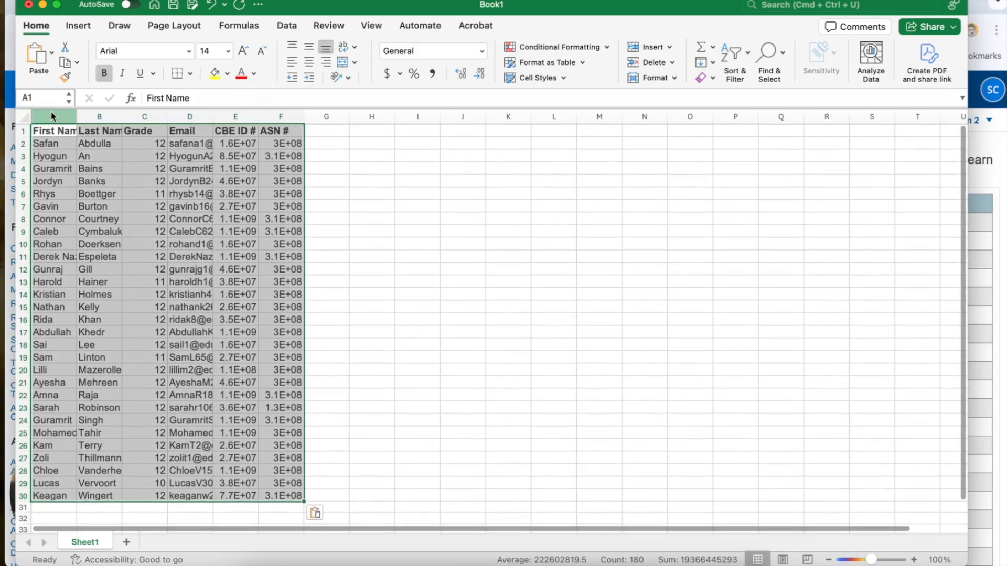
# - Autofit the widths of columns A to F to their contents
pyautogui.moveTo(53, 115); pyautogui.dragTo(292, 114)
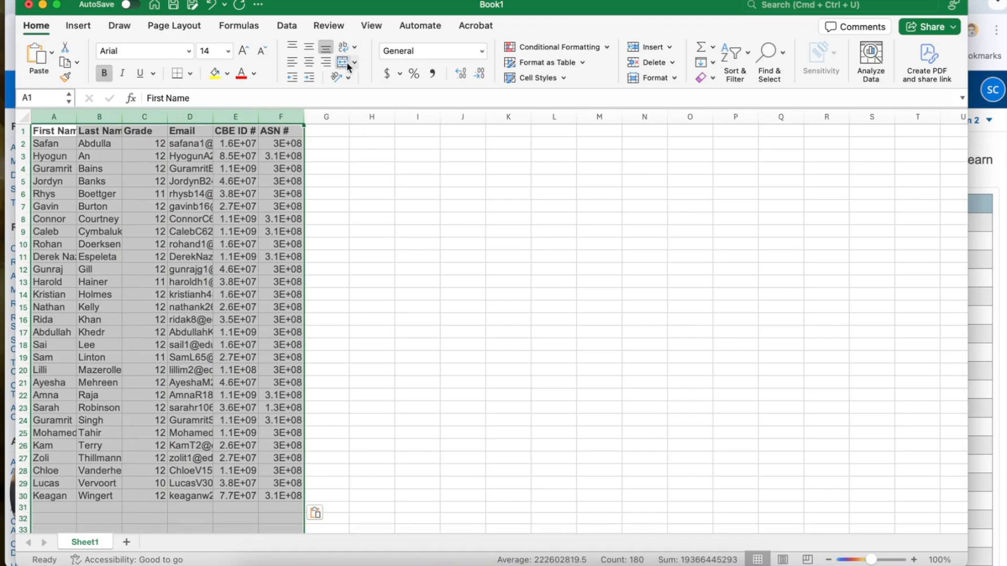
pyautogui.click(356, 47)
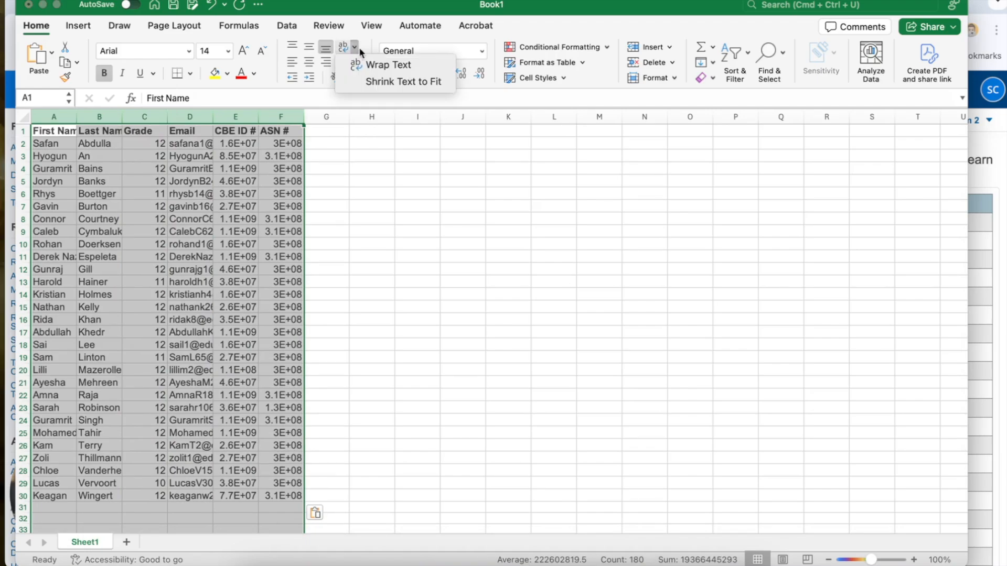
pyautogui.click(344, 47)
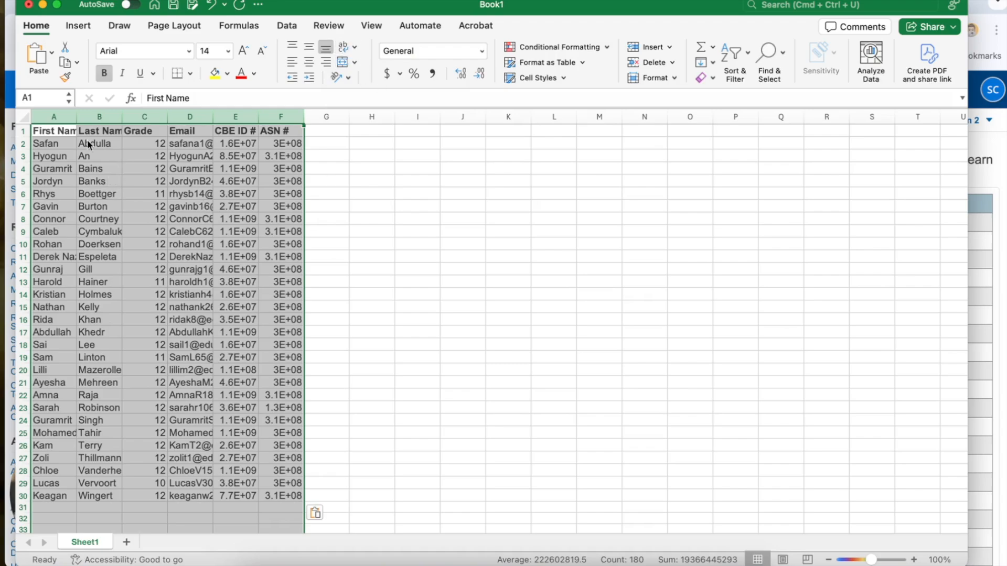
pyautogui.doubleClick(76, 116)
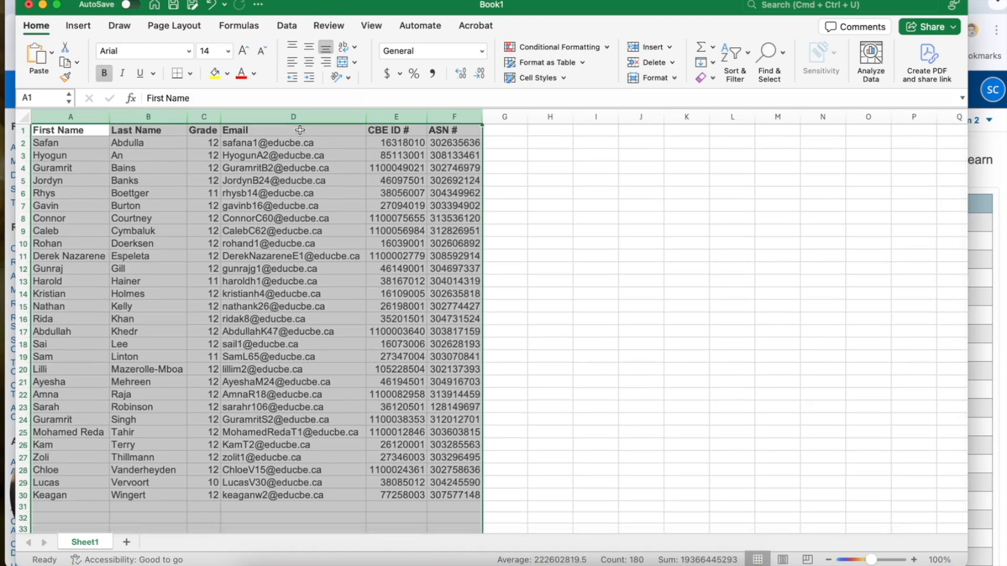
pyautogui.click(577, 230)
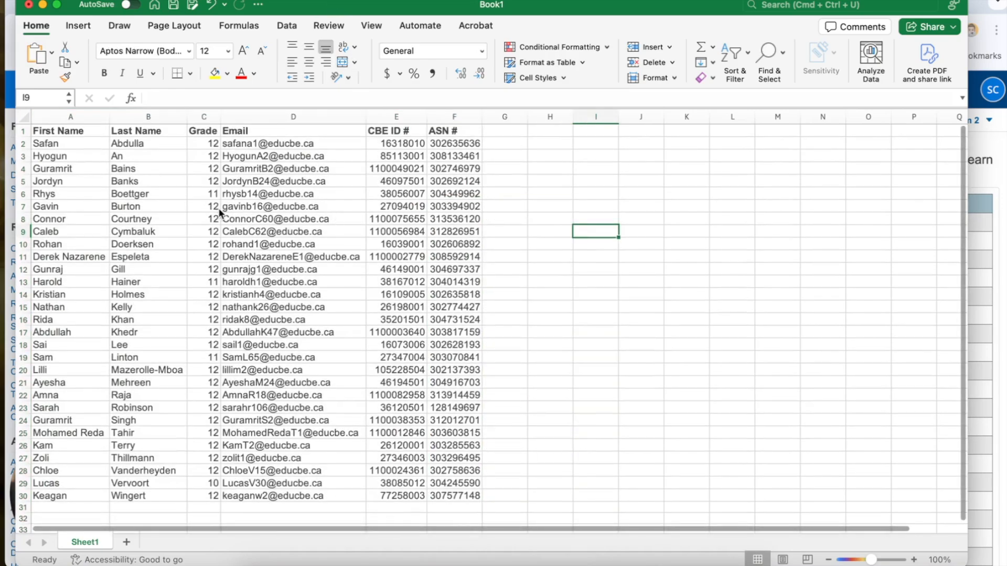
# - Delete the Email column from the sheet
pyautogui.click(286, 117)
pyautogui.rightClick(282, 117)
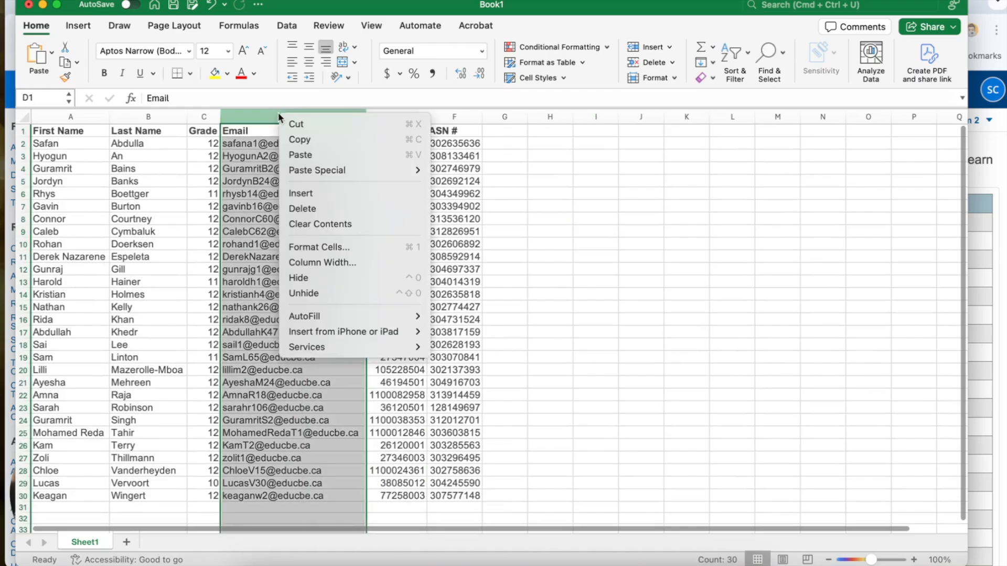
pyautogui.click(309, 208)
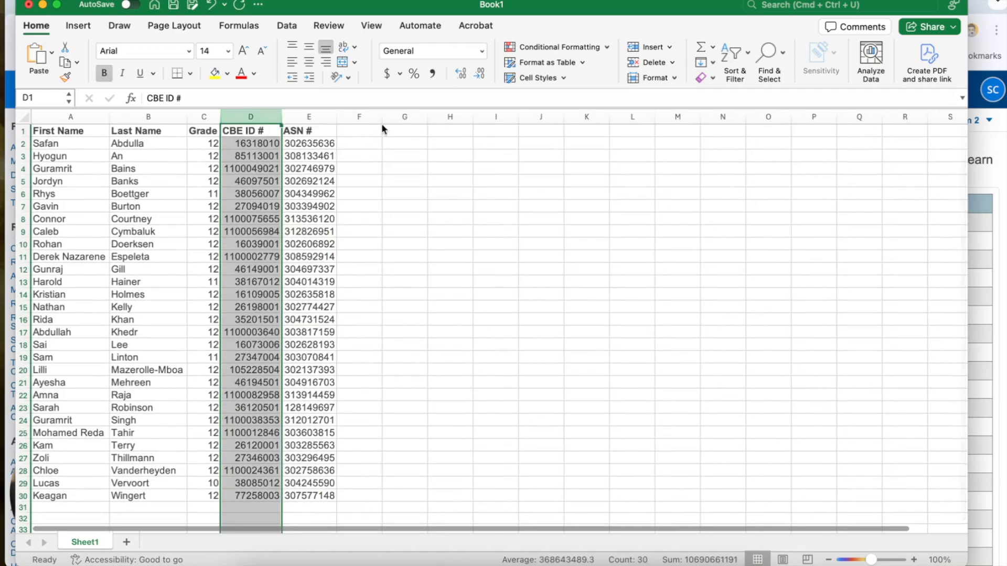
# - Add the column headings "Time In" in F1 and "Signature" in G1
pyautogui.click(369, 133)
pyautogui.write('Time In')
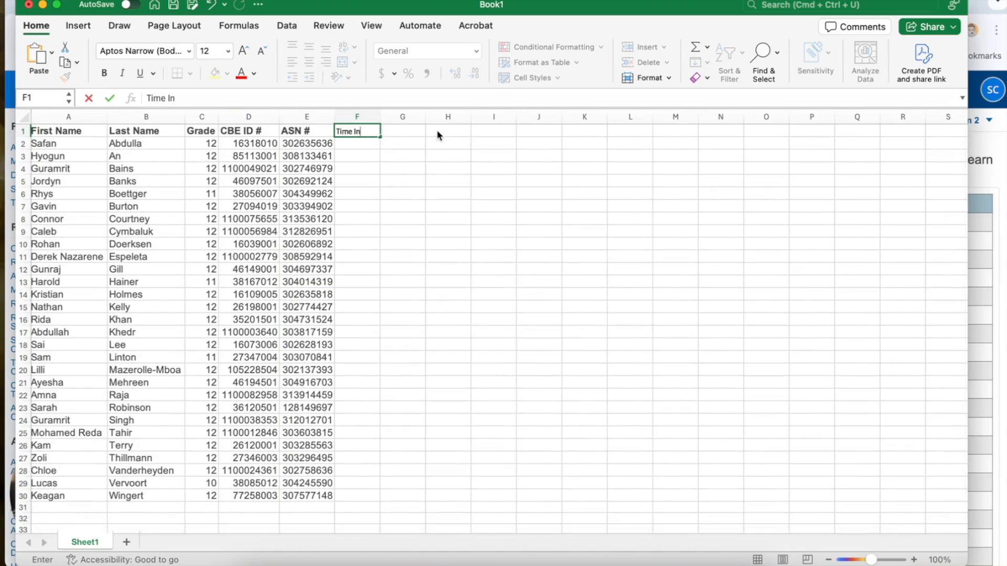
pyautogui.click(412, 129)
pyautogui.write('Sig')
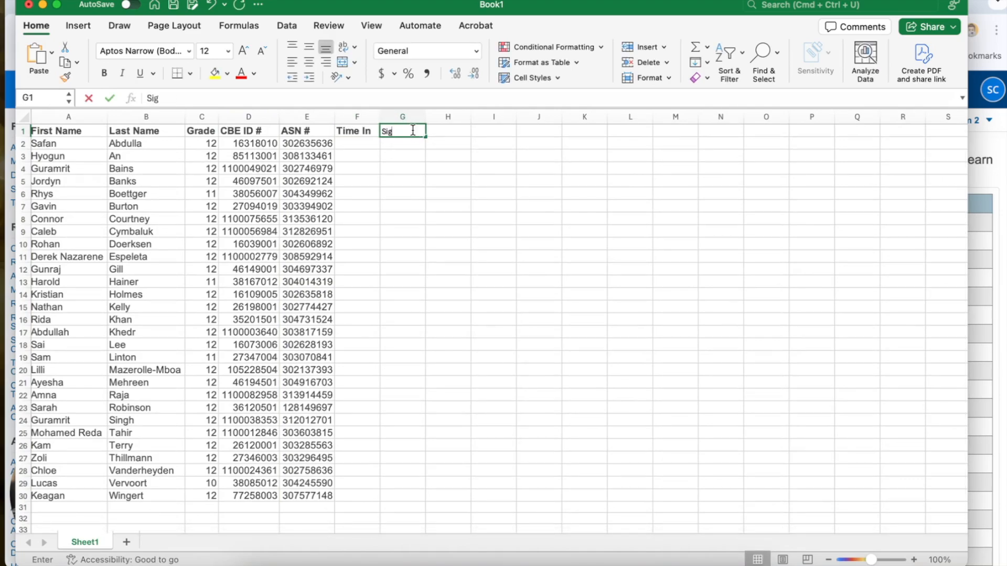
pyautogui.write('nature')
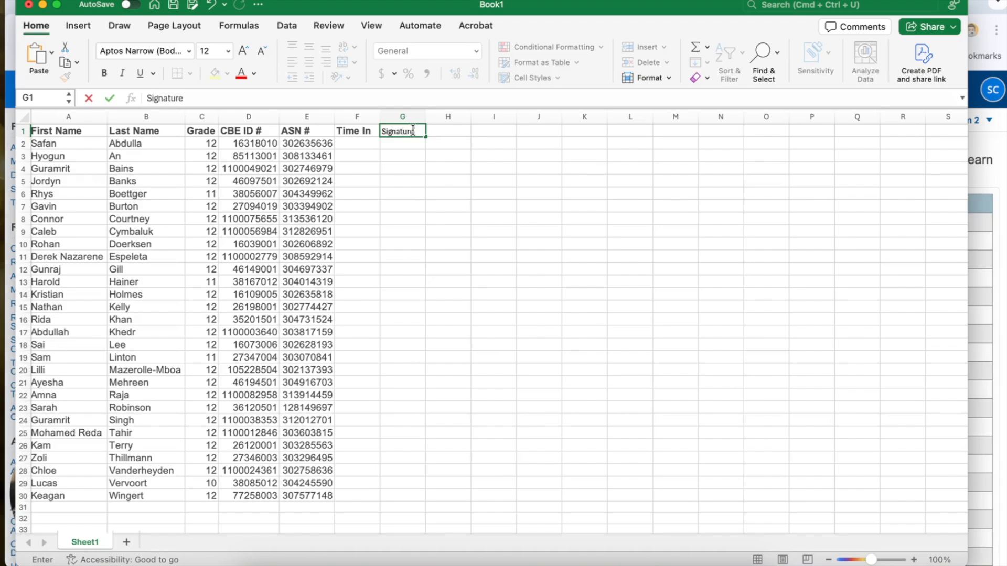
pyautogui.click(455, 167)
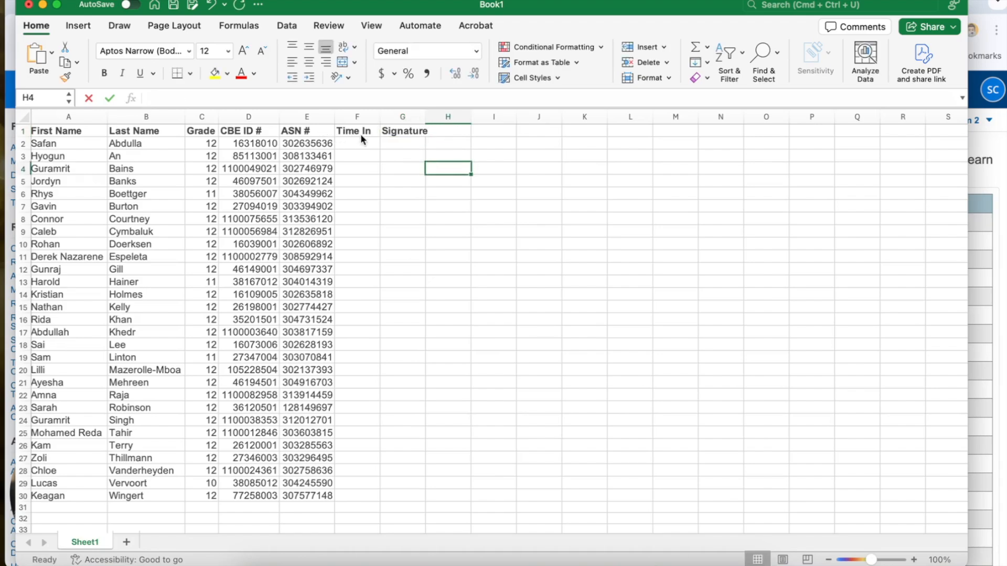
# - Apply All Borders to the student table, range A1:G30
pyautogui.moveTo(67, 129); pyautogui.dragTo(409, 498)
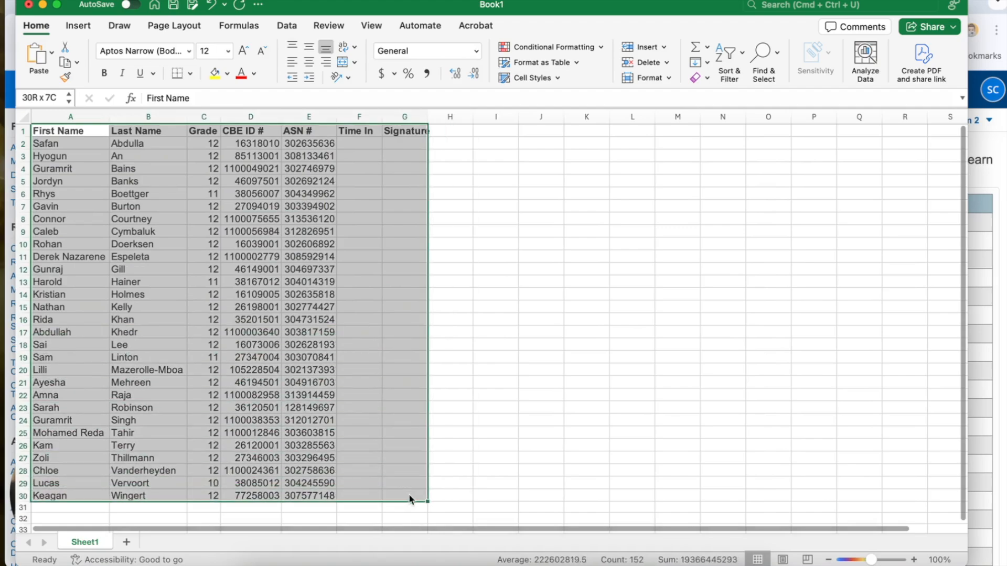
pyautogui.click(190, 74)
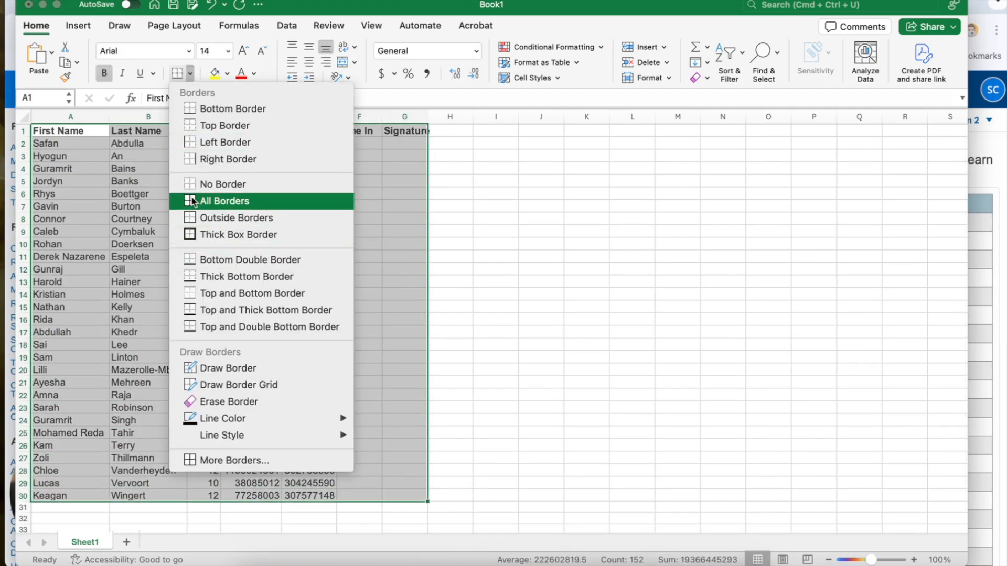
pyautogui.click(204, 200)
pyautogui.scroll(-1, 395, 240)
pyautogui.scroll(1, 396, 241)
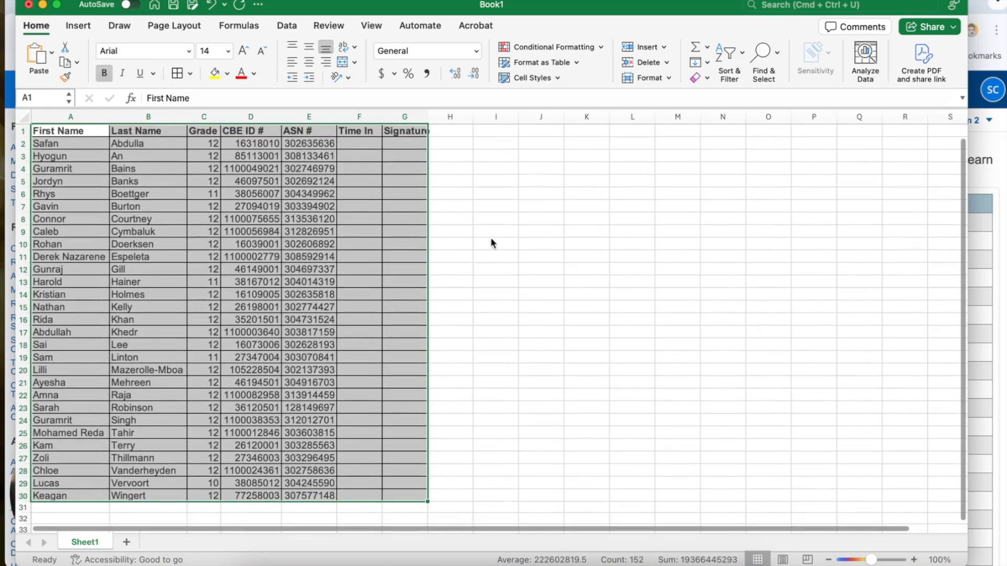
# - Widen the Time In and Signature columns to leave room for handwritten entries
pyautogui.click(368, 118)
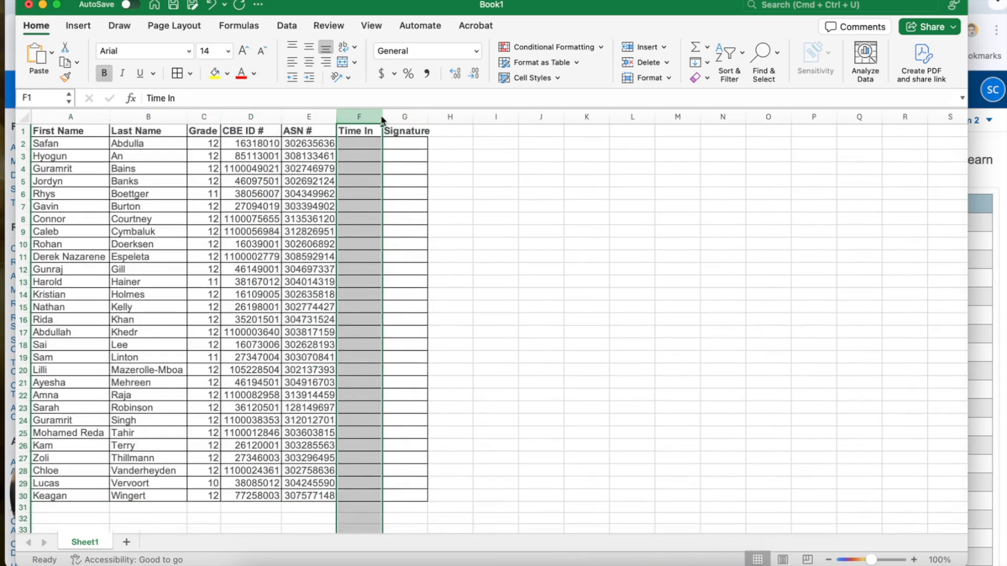
pyautogui.moveTo(381, 120); pyautogui.dragTo(474, 116)
pyautogui.click(419, 114)
# - Increase the height of student rows 2 to 30 and align their contents left and vertically centred
pyautogui.moveTo(22, 143); pyautogui.dragTo(20, 500)
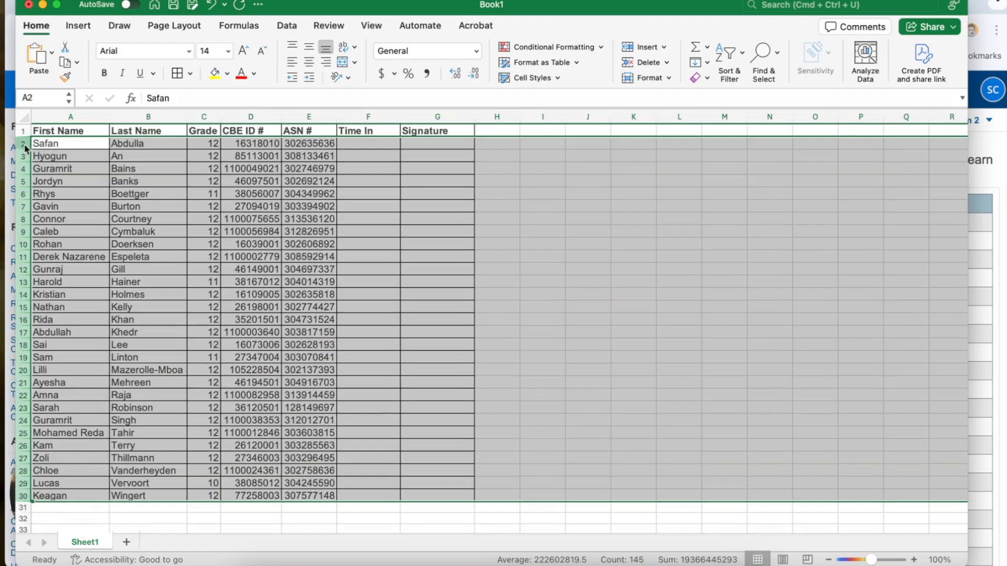
pyautogui.moveTo(24, 150); pyautogui.dragTo(26, 161)
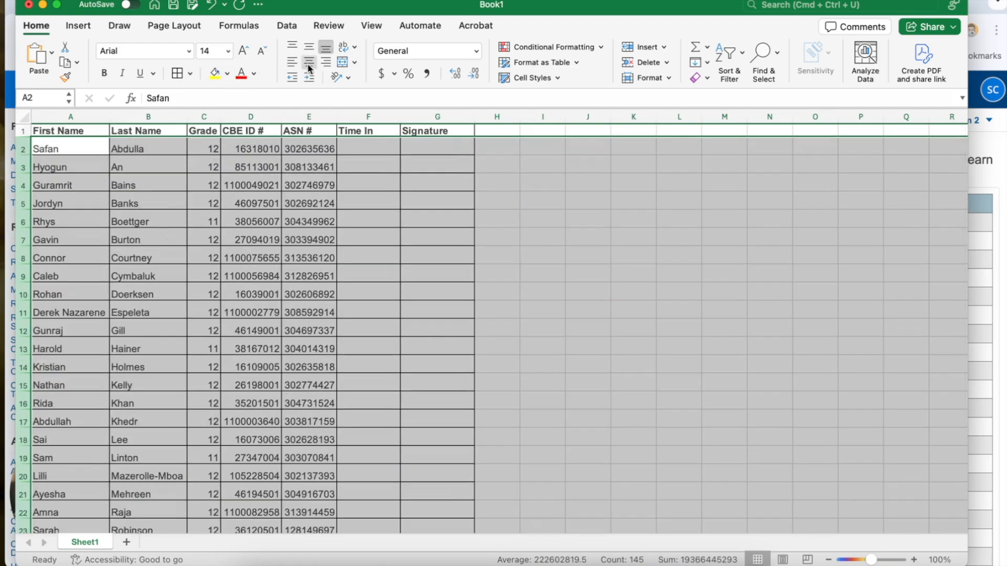
pyautogui.click(291, 66)
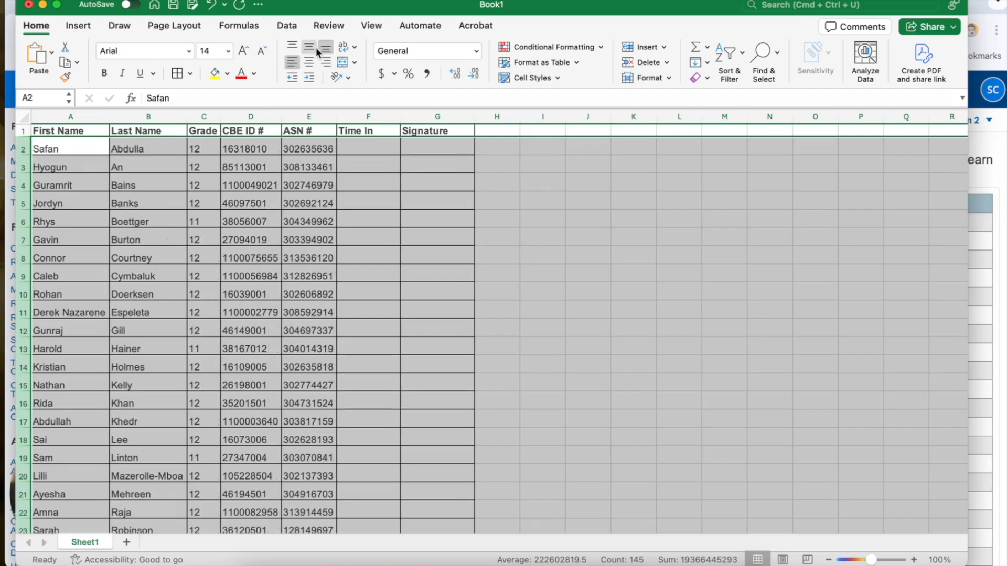
pyautogui.click(310, 48)
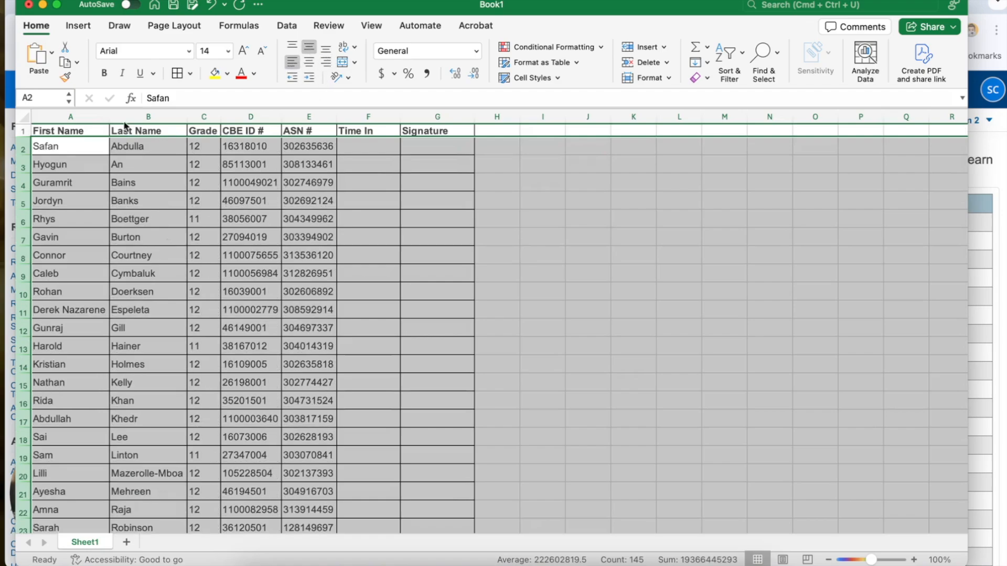
pyautogui.scroll(-5, 449, 193)
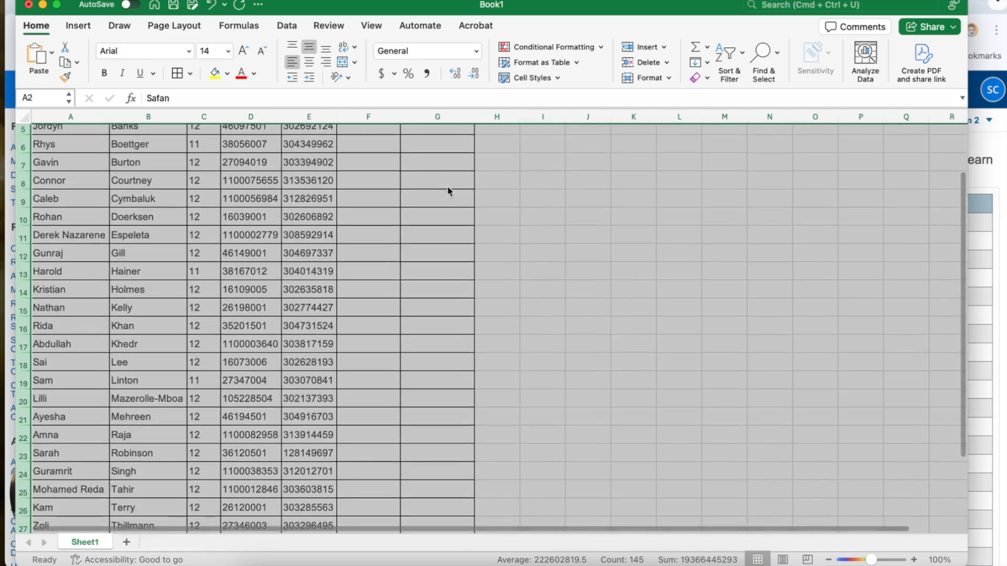
pyautogui.scroll(5, 438, 187)
pyautogui.click(521, 188)
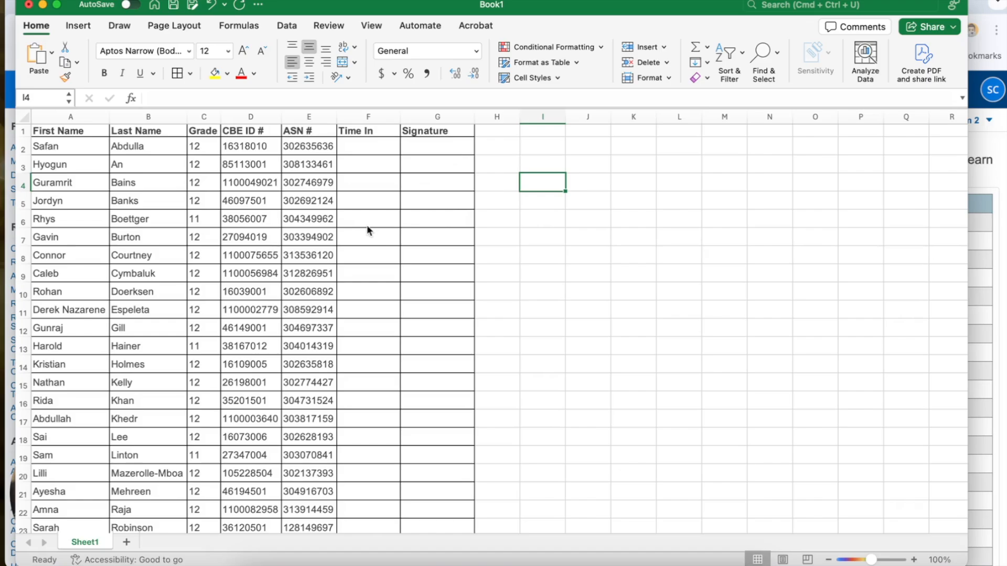
# - Look over the finished sign-in sheet and switch back to the Student Email list in PowerSchool
pyautogui.scroll(-6, 368, 226)
pyautogui.scroll(6, 368, 225)
pyautogui.moveTo(555, 8); pyautogui.dragTo(689, 8)
pyautogui.click(113, 453)
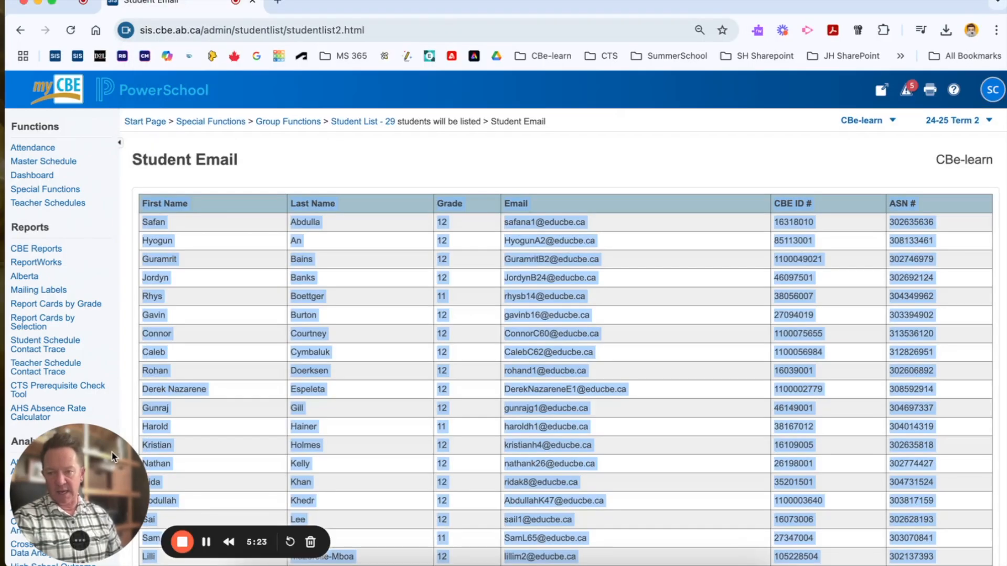